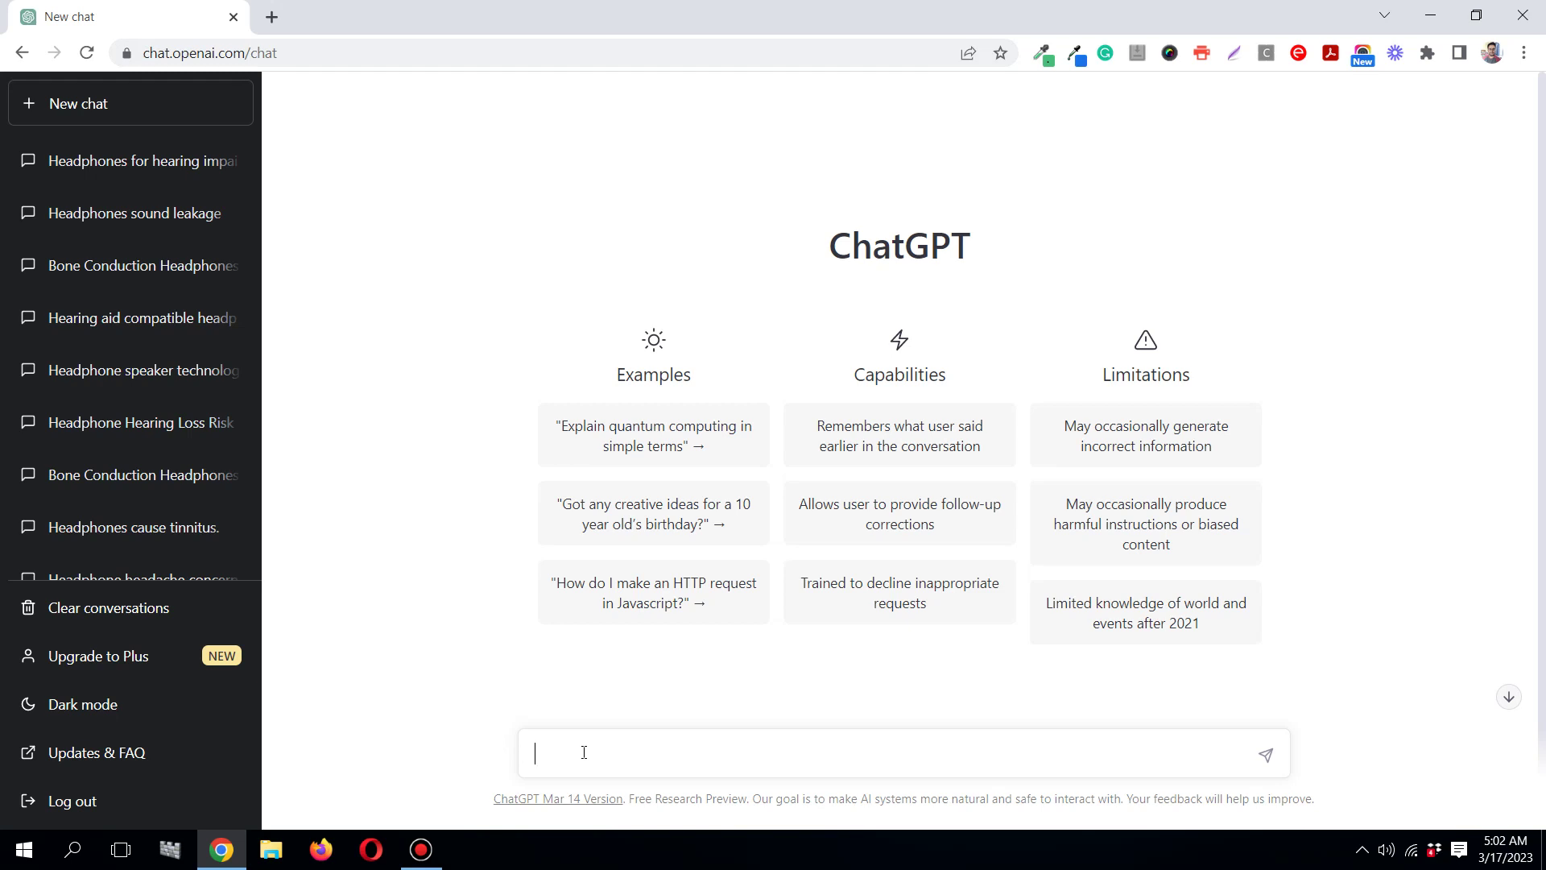
- Draft a request for a waiter job description and specification at the "Chum Bucket" fast food restaurant
type("write job description and job spe")
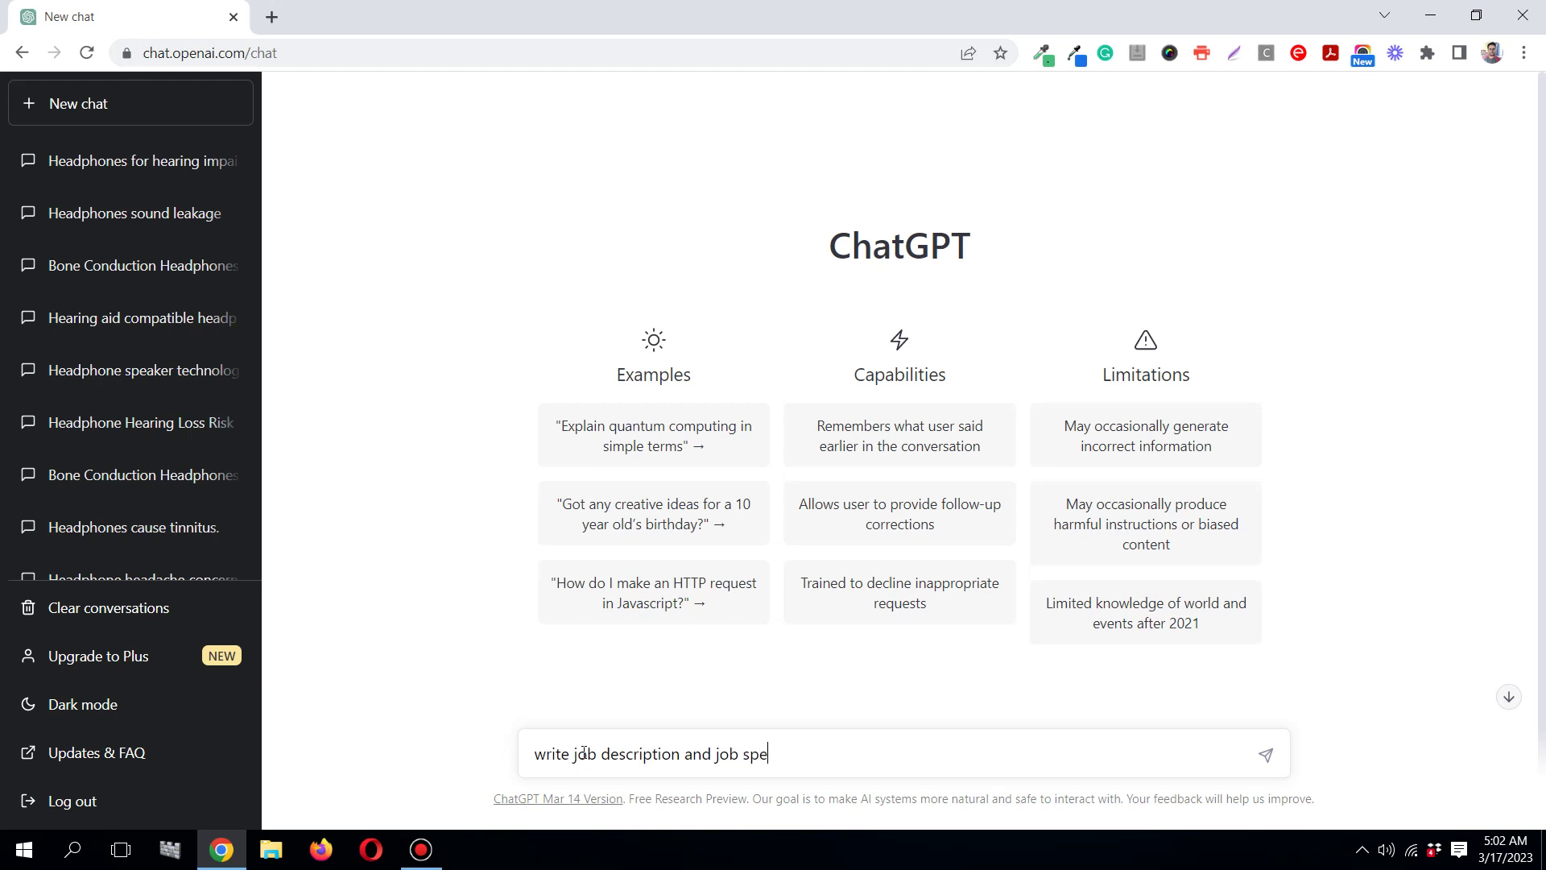
type("cification for the job posting of a waiter for the ")
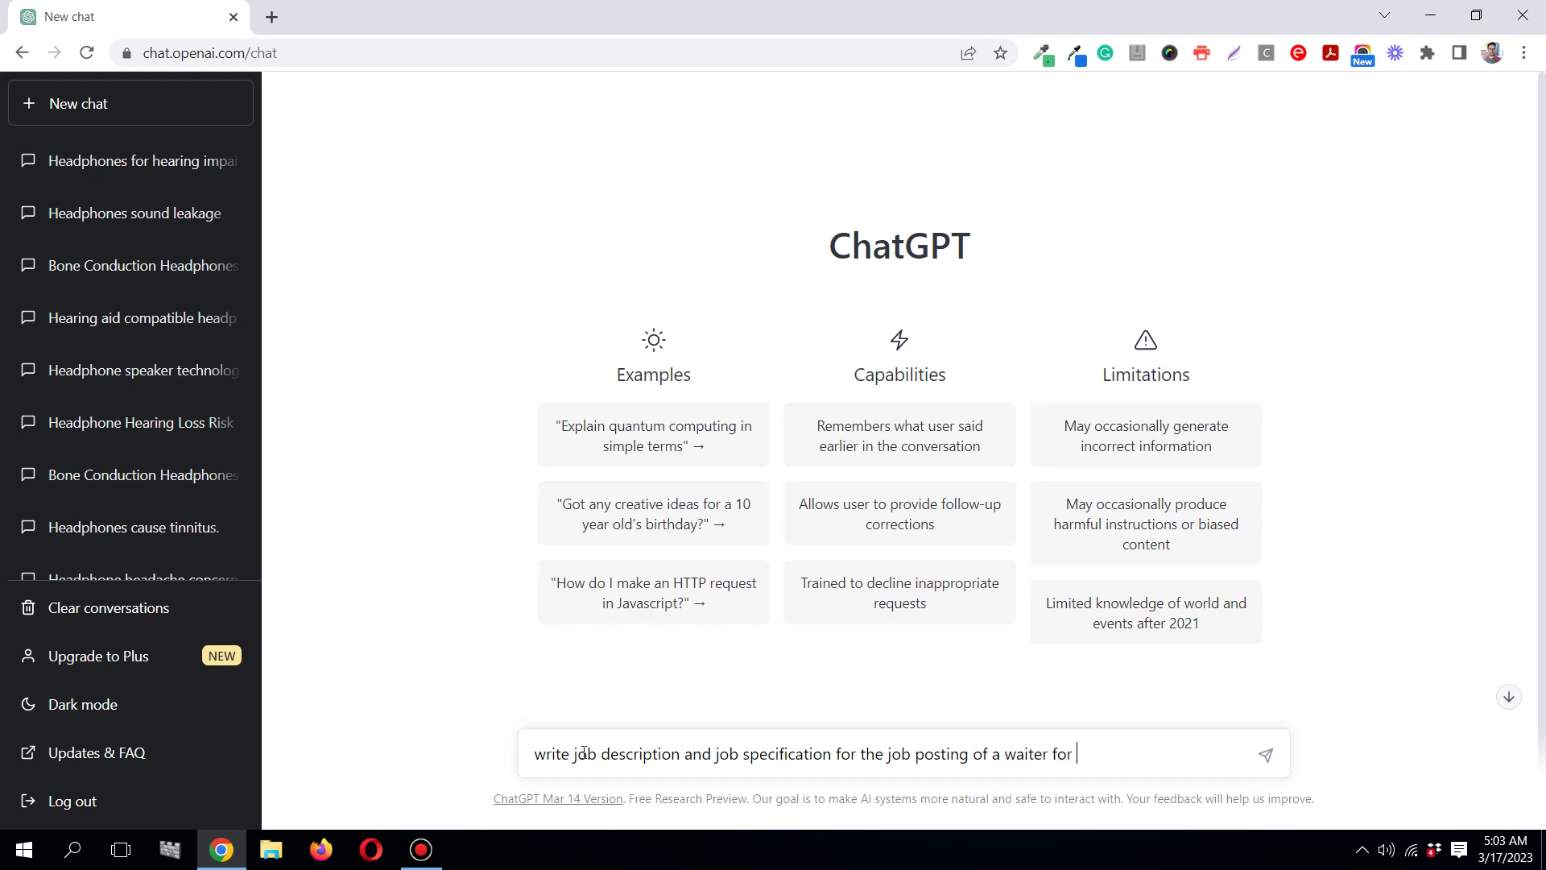
type("fast food restaurant")
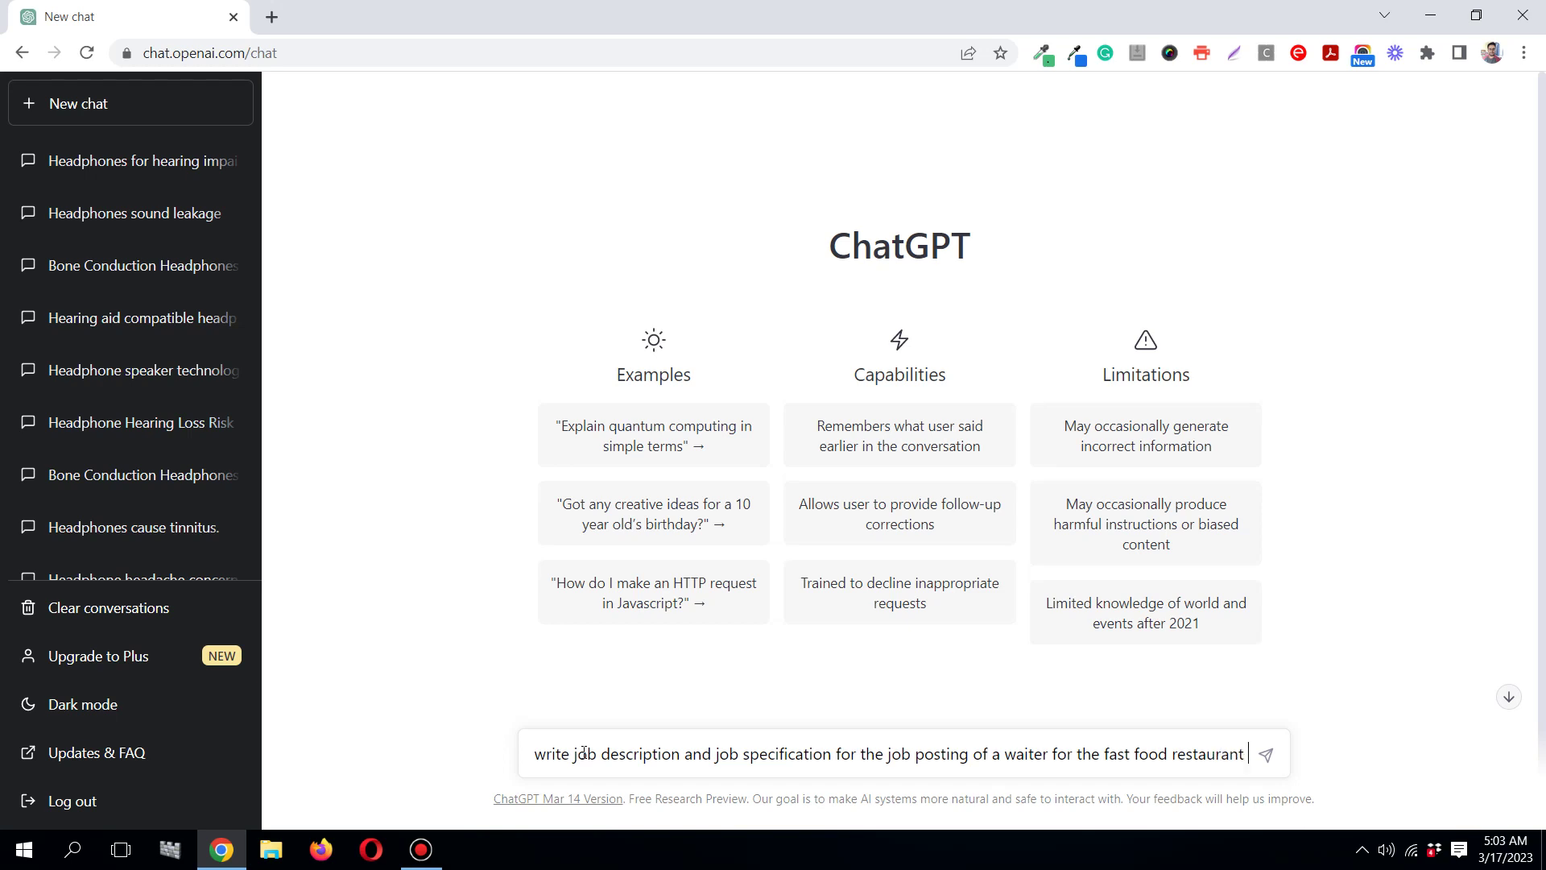
type(" calle")
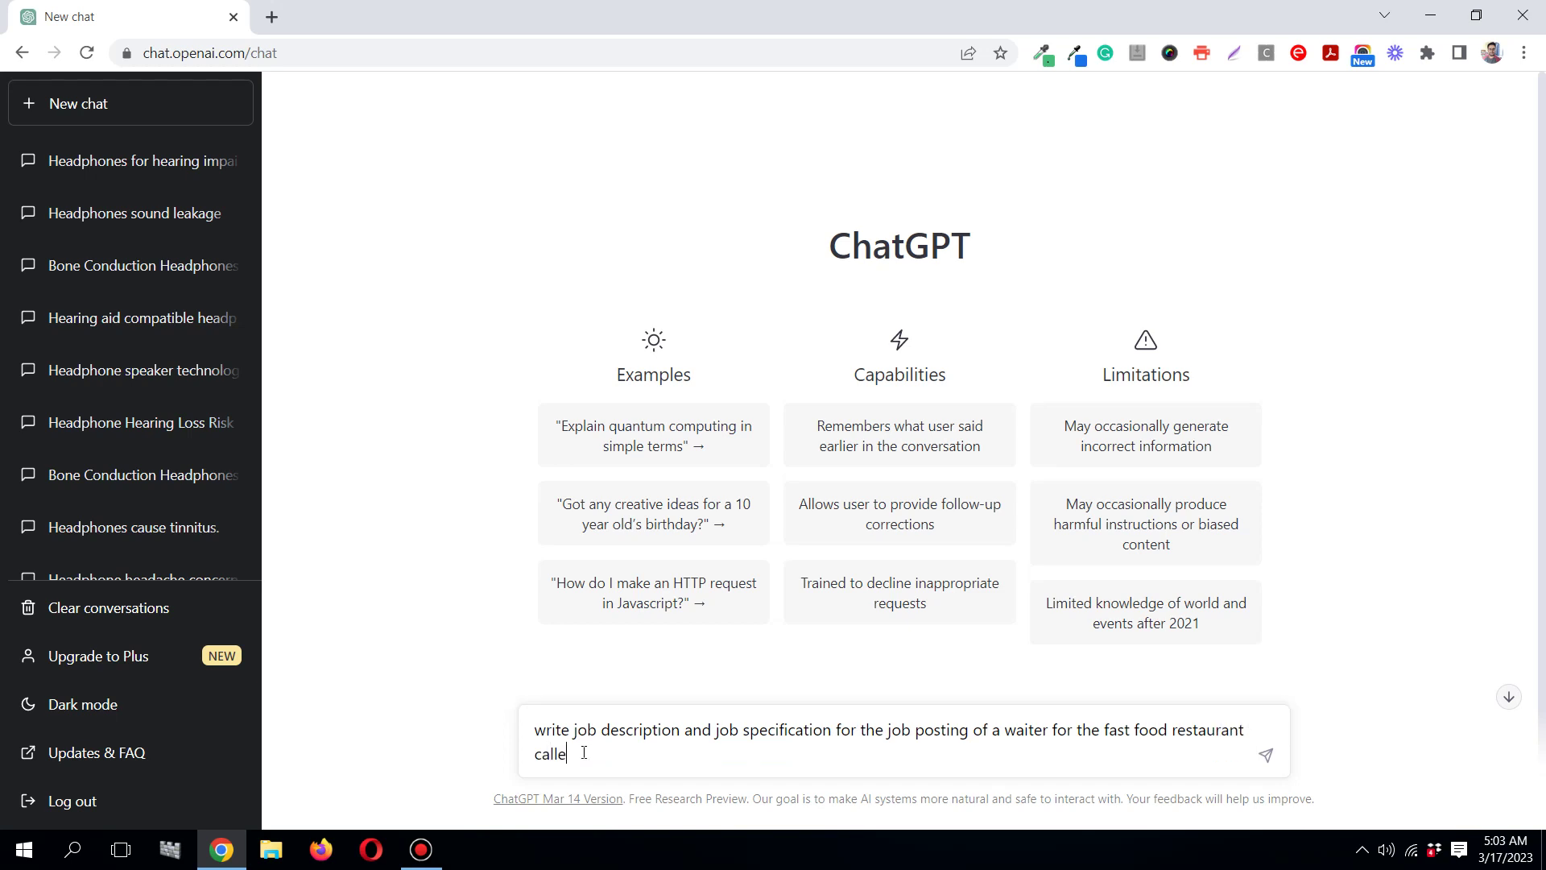
type("d the C")
key("BackSpace")
type("\"Chum Bucket\" which sells")
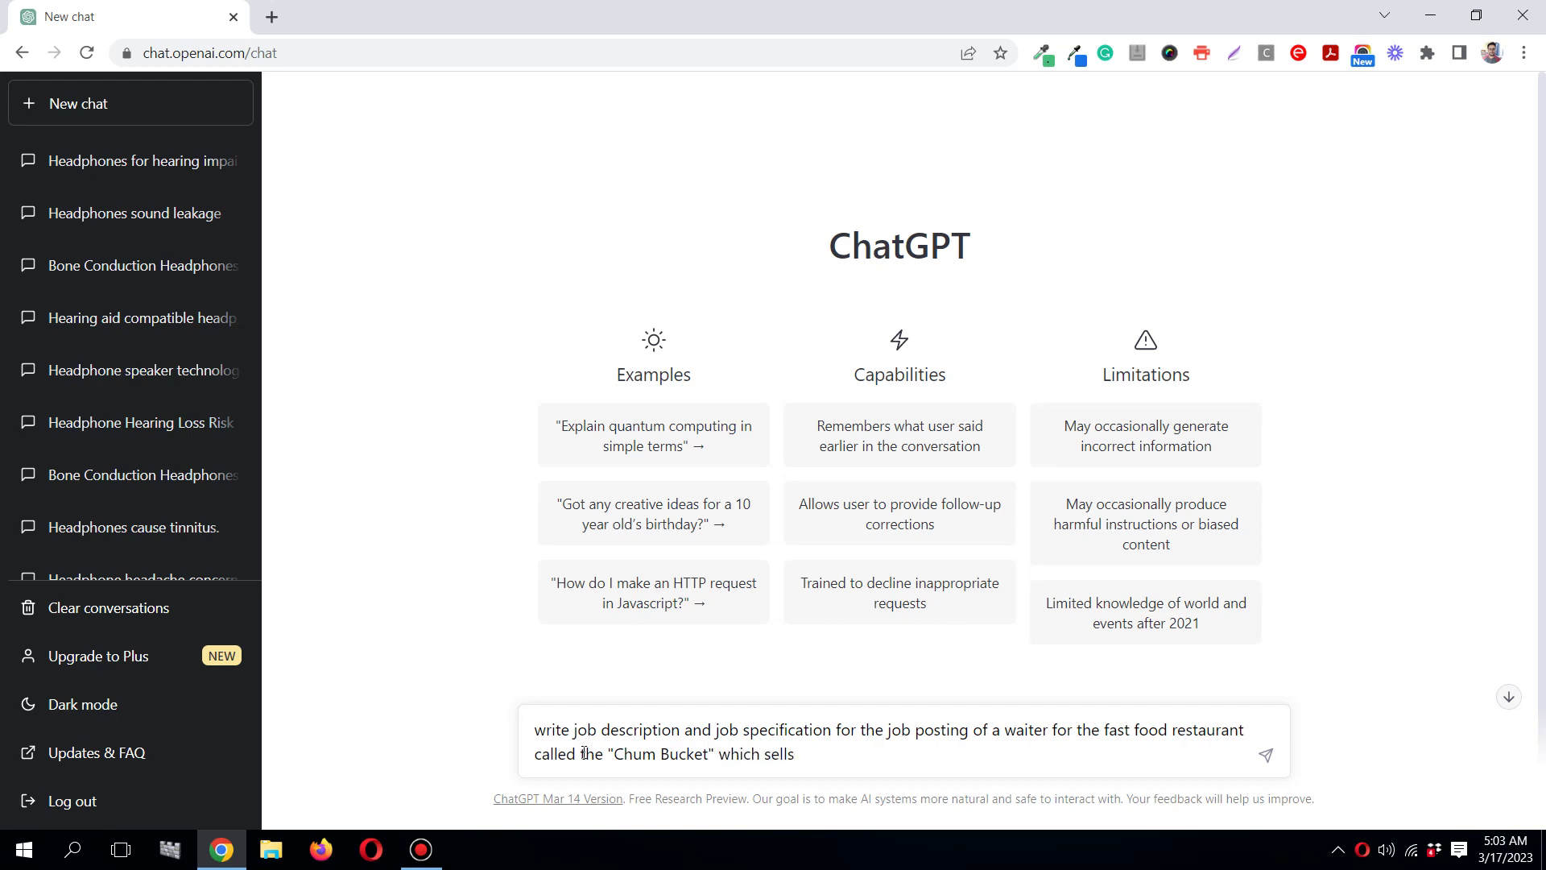
type(" burgr")
- Add that the restaurant sells burgers called "Krabby Patty" and is in Manhattan
key("BackSpace")
type("ers called \"Krabby ")
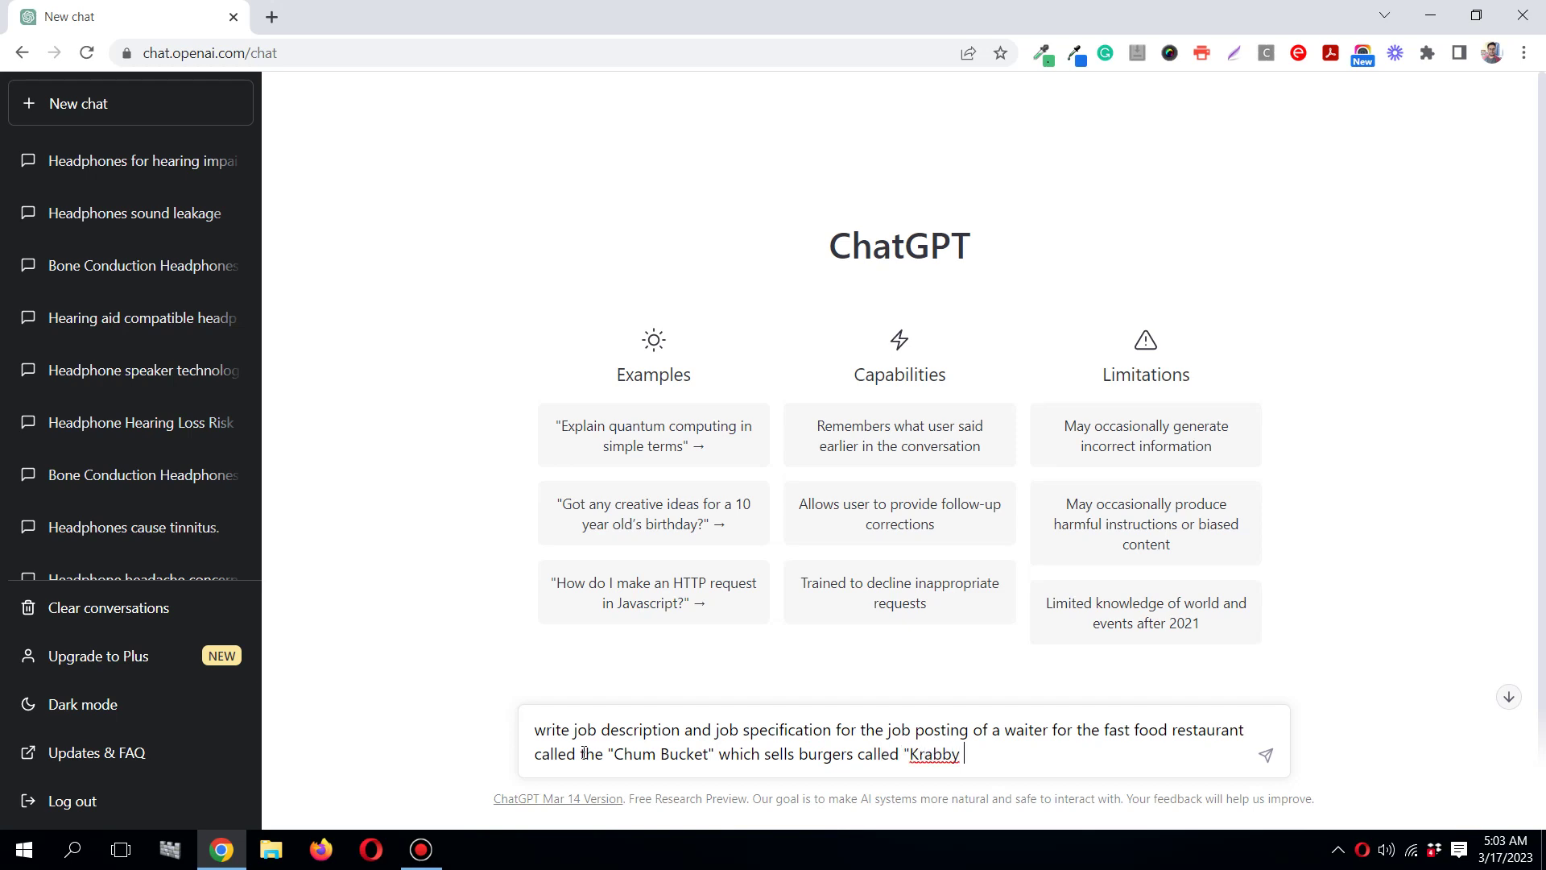
type("Patty\".")
type("This restaut")
key("BackSpace")
type("rant is in")
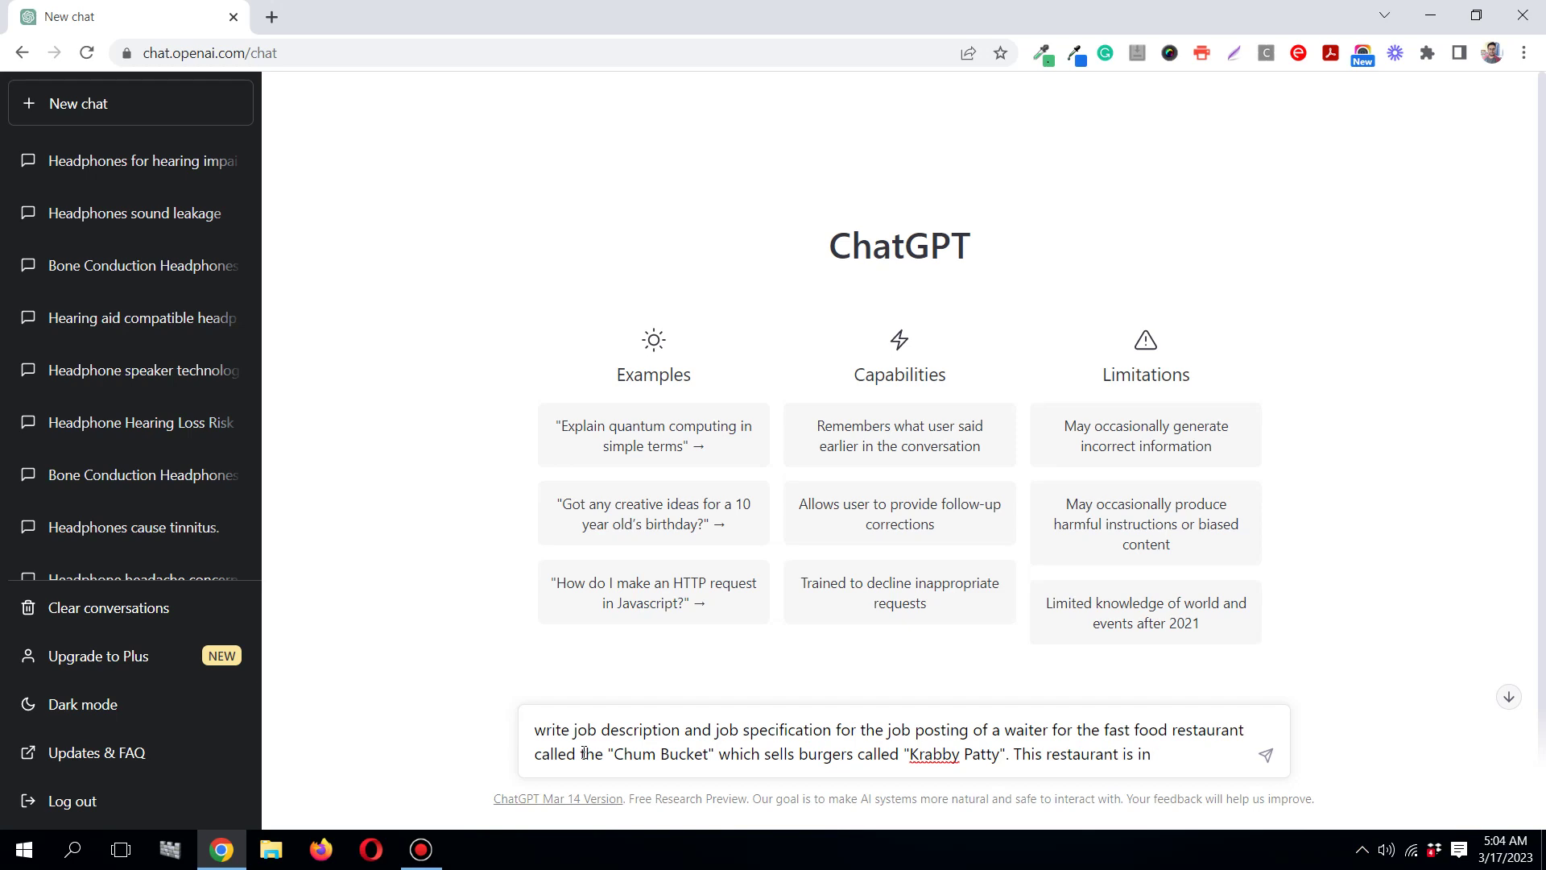
type(" Manha")
type("ttan")
type(" New")
type(" Work.")
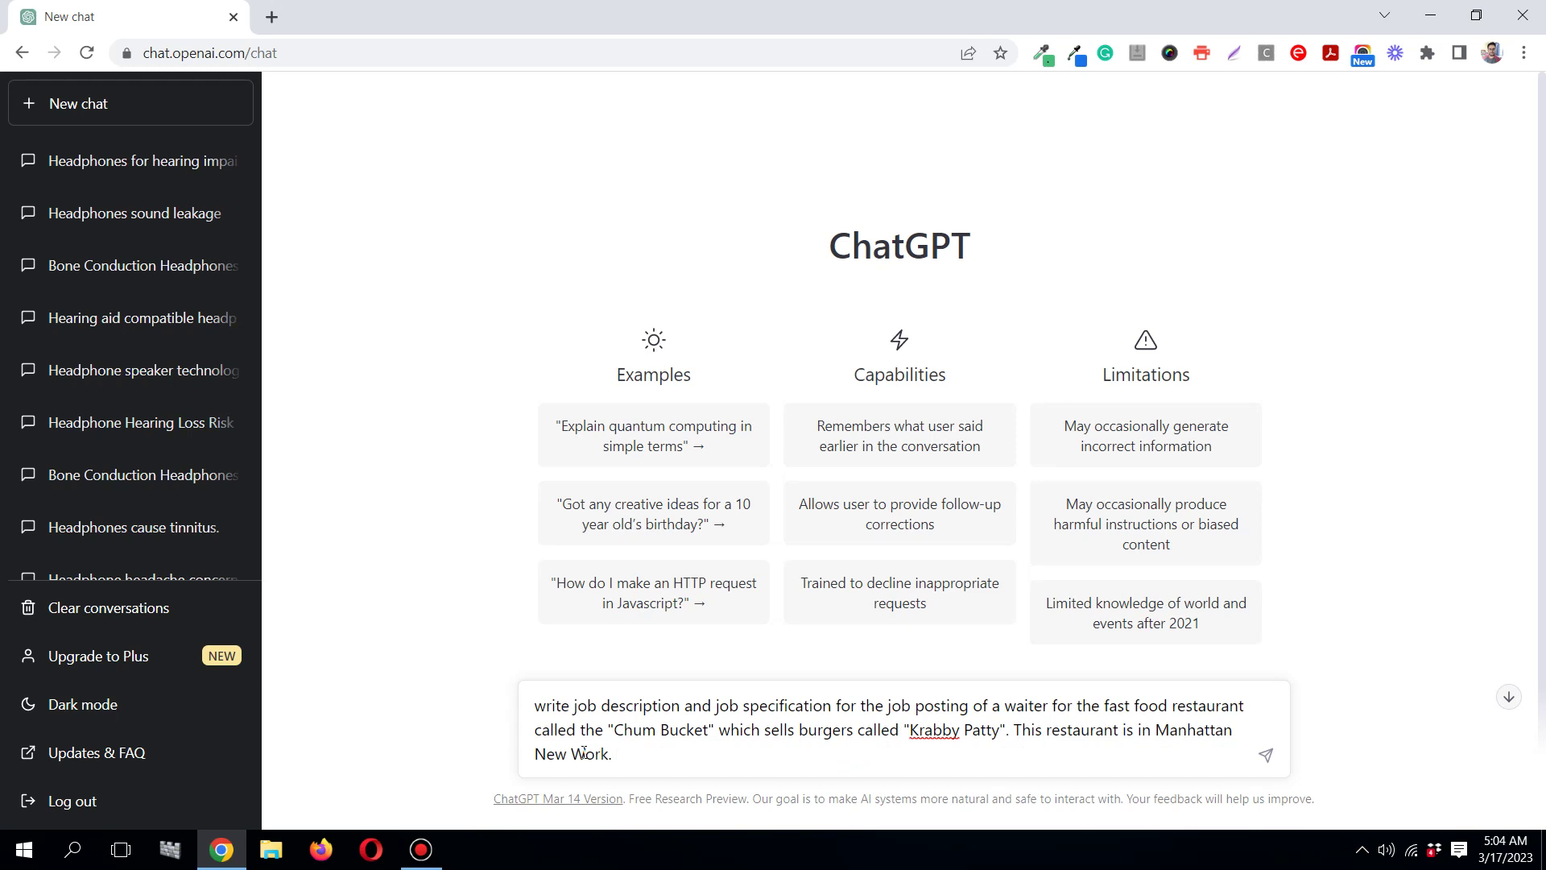
- Send the Chum Bucket waiter prompt and scroll back to the start of ChatGPT's answer
key("Return")
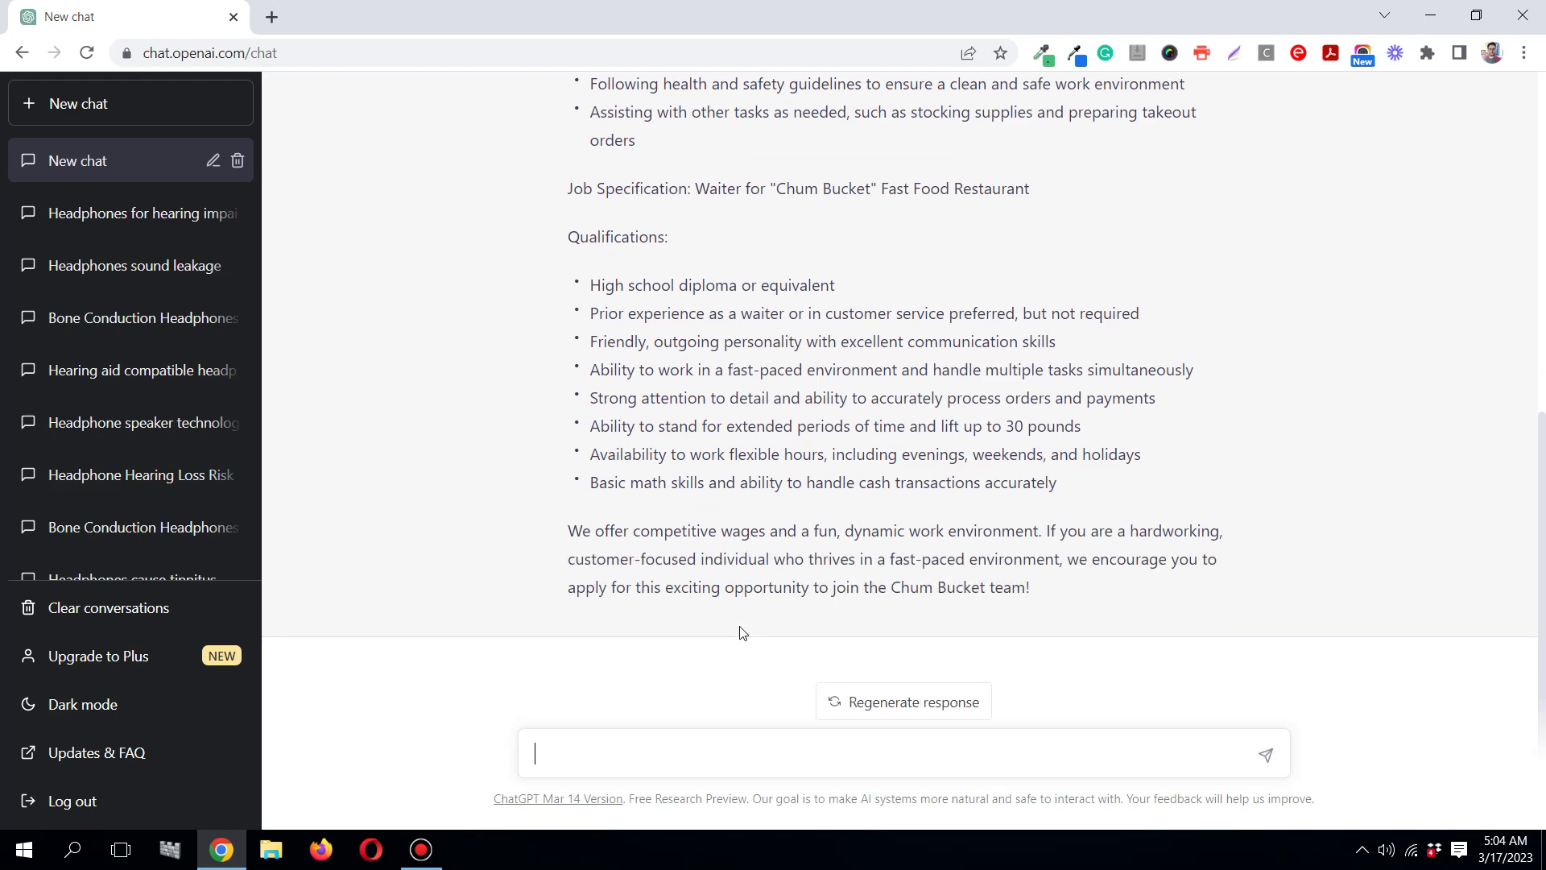
scroll(742, 633, "up", 8)
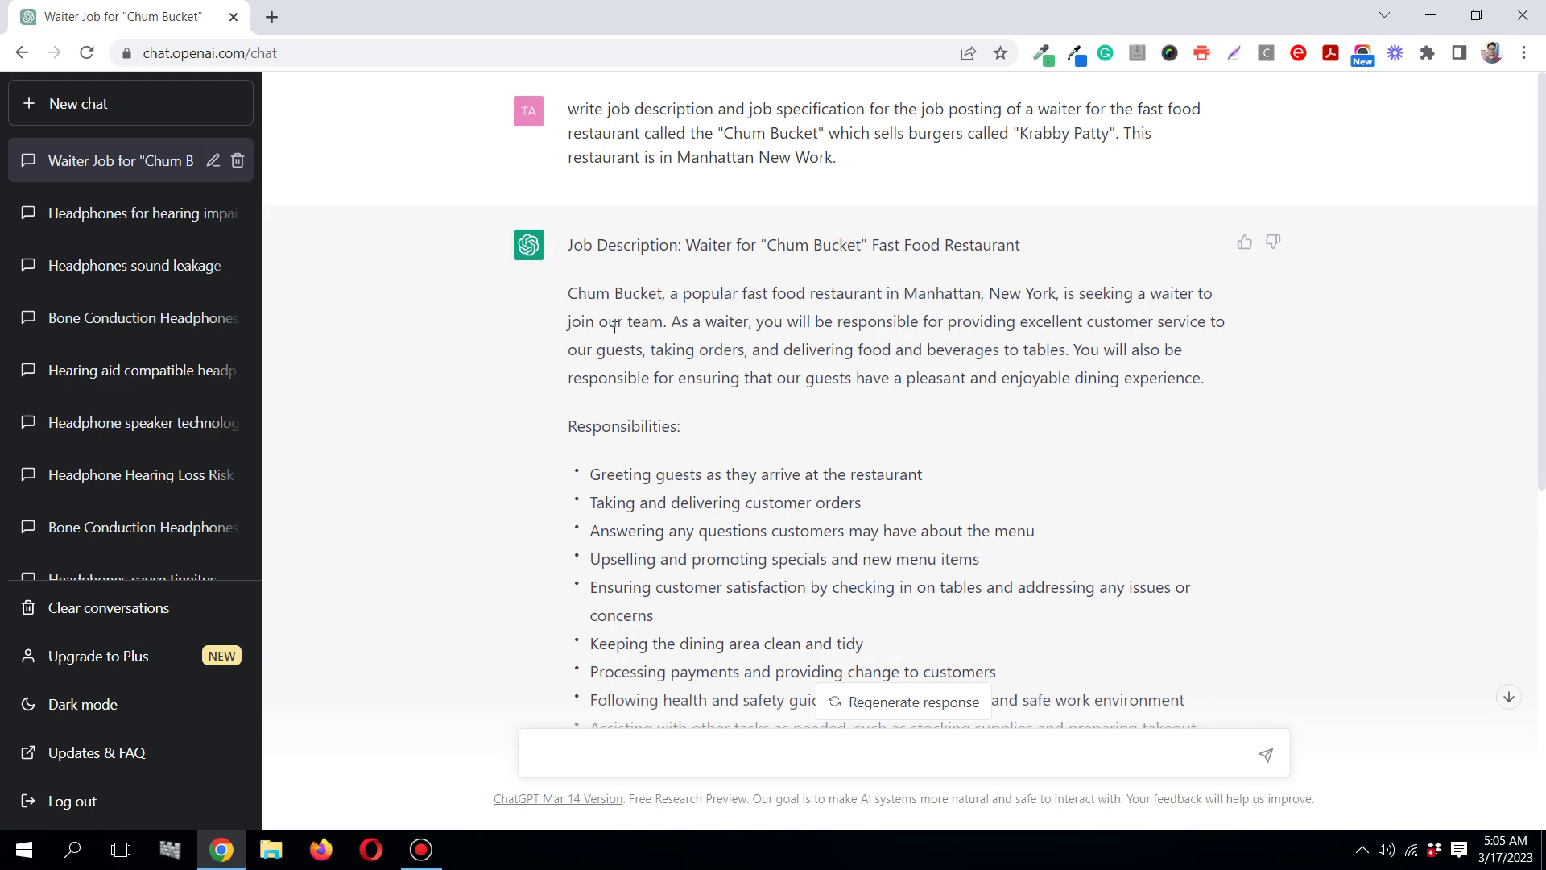
scroll(607, 327, "down", 1)
left_click_drag(567, 192, 643, 250)
left_click_drag(699, 368, 766, 666)
scroll(625, 354, "down", 5)
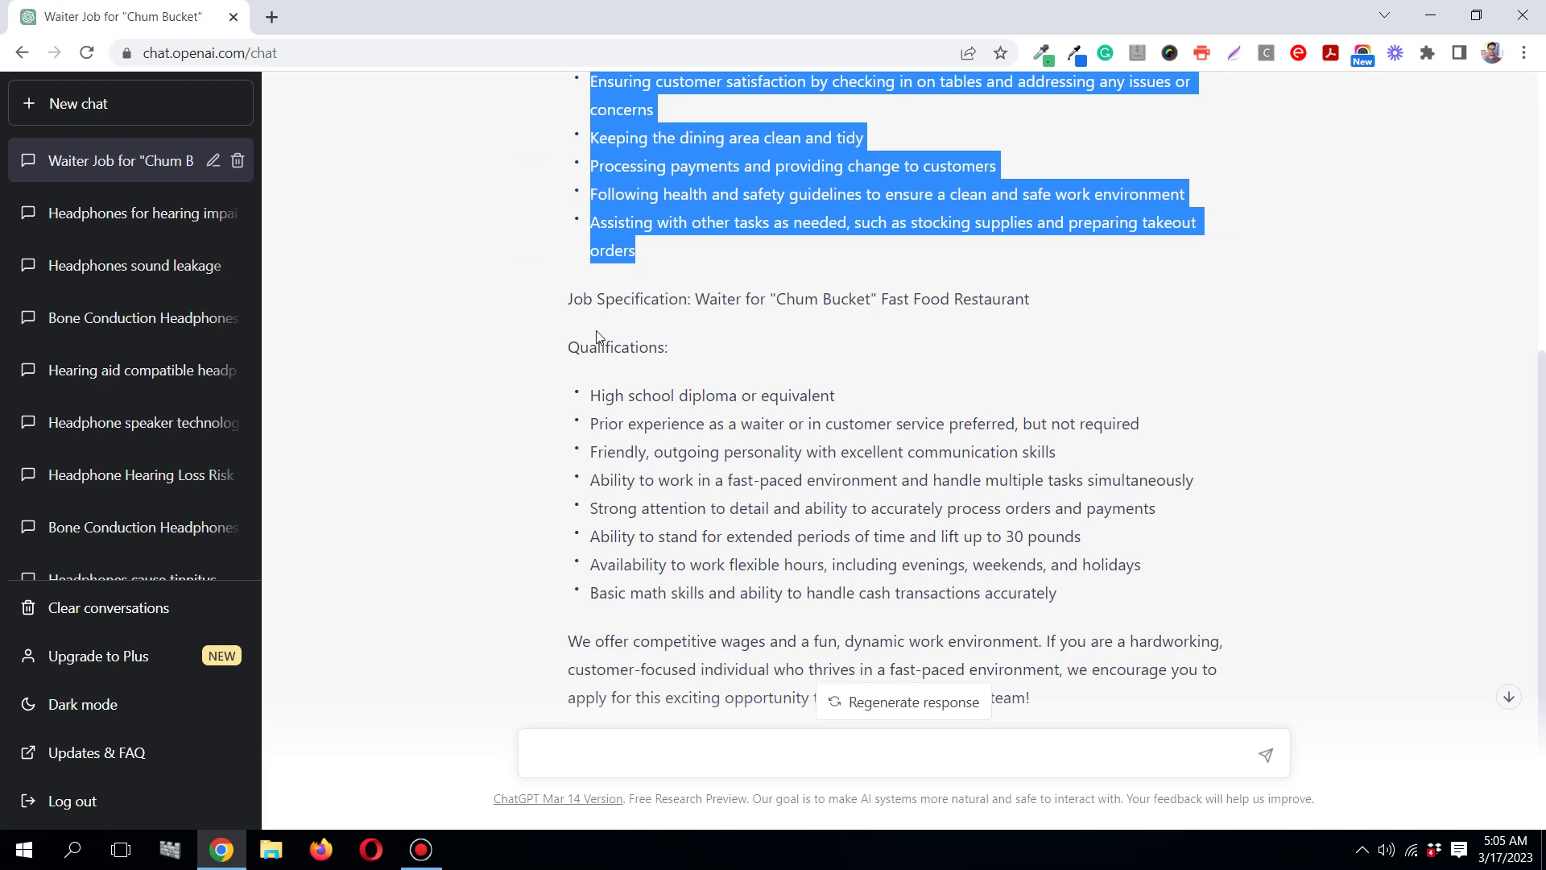
scroll(595, 339, "down", 1)
left_click(585, 202)
left_click_drag(585, 202, 1039, 600)
scroll(1037, 596, "up", 1)
left_click(1037, 596)
scroll(998, 555, "up", 6)
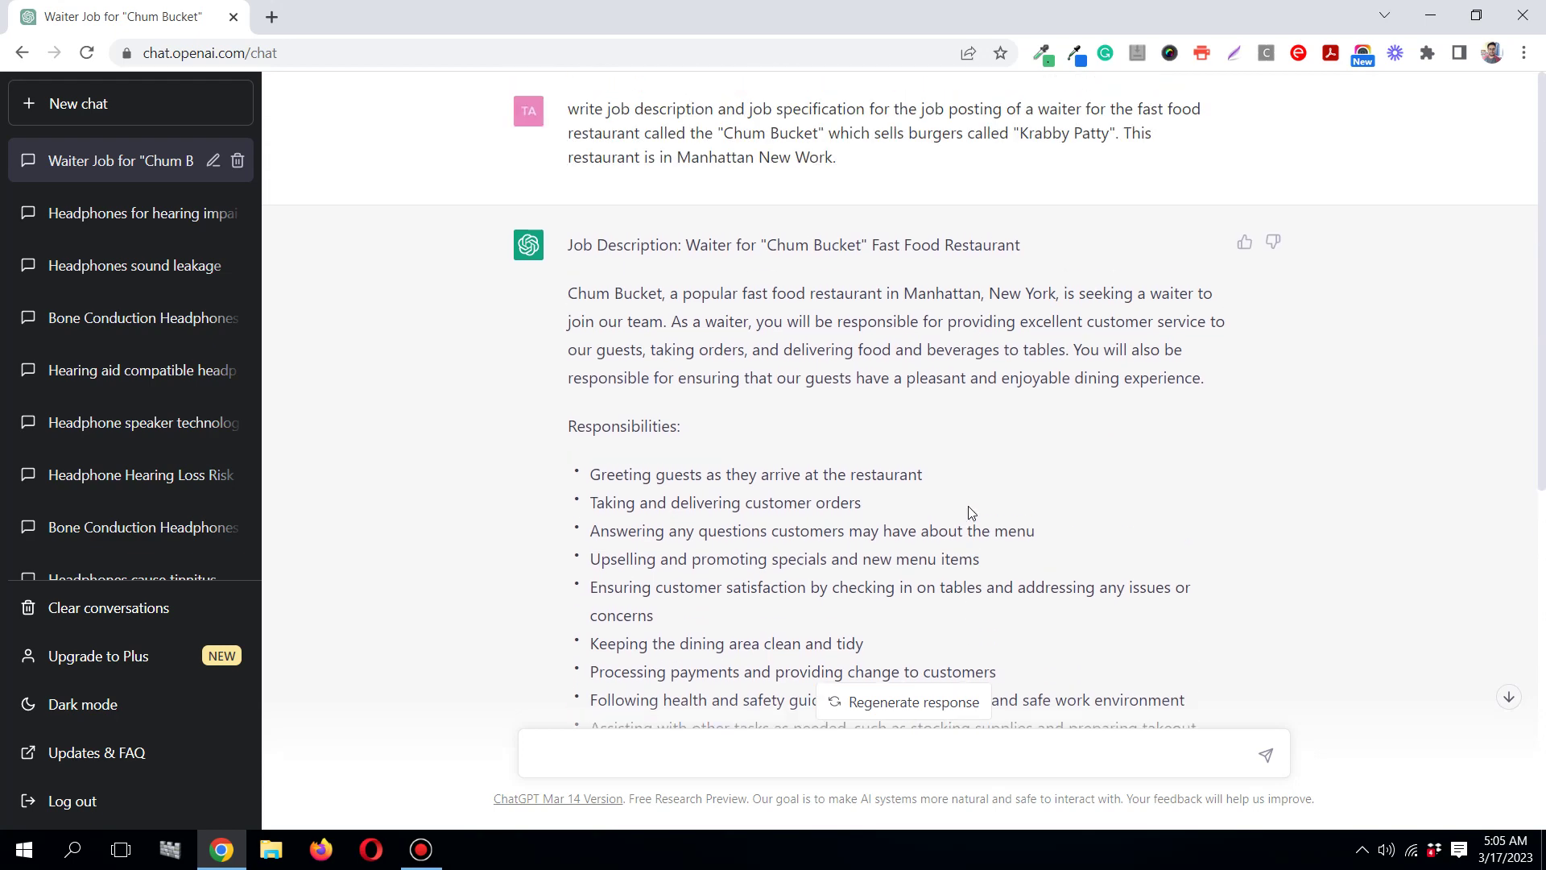
scroll(968, 507, "down", 6)
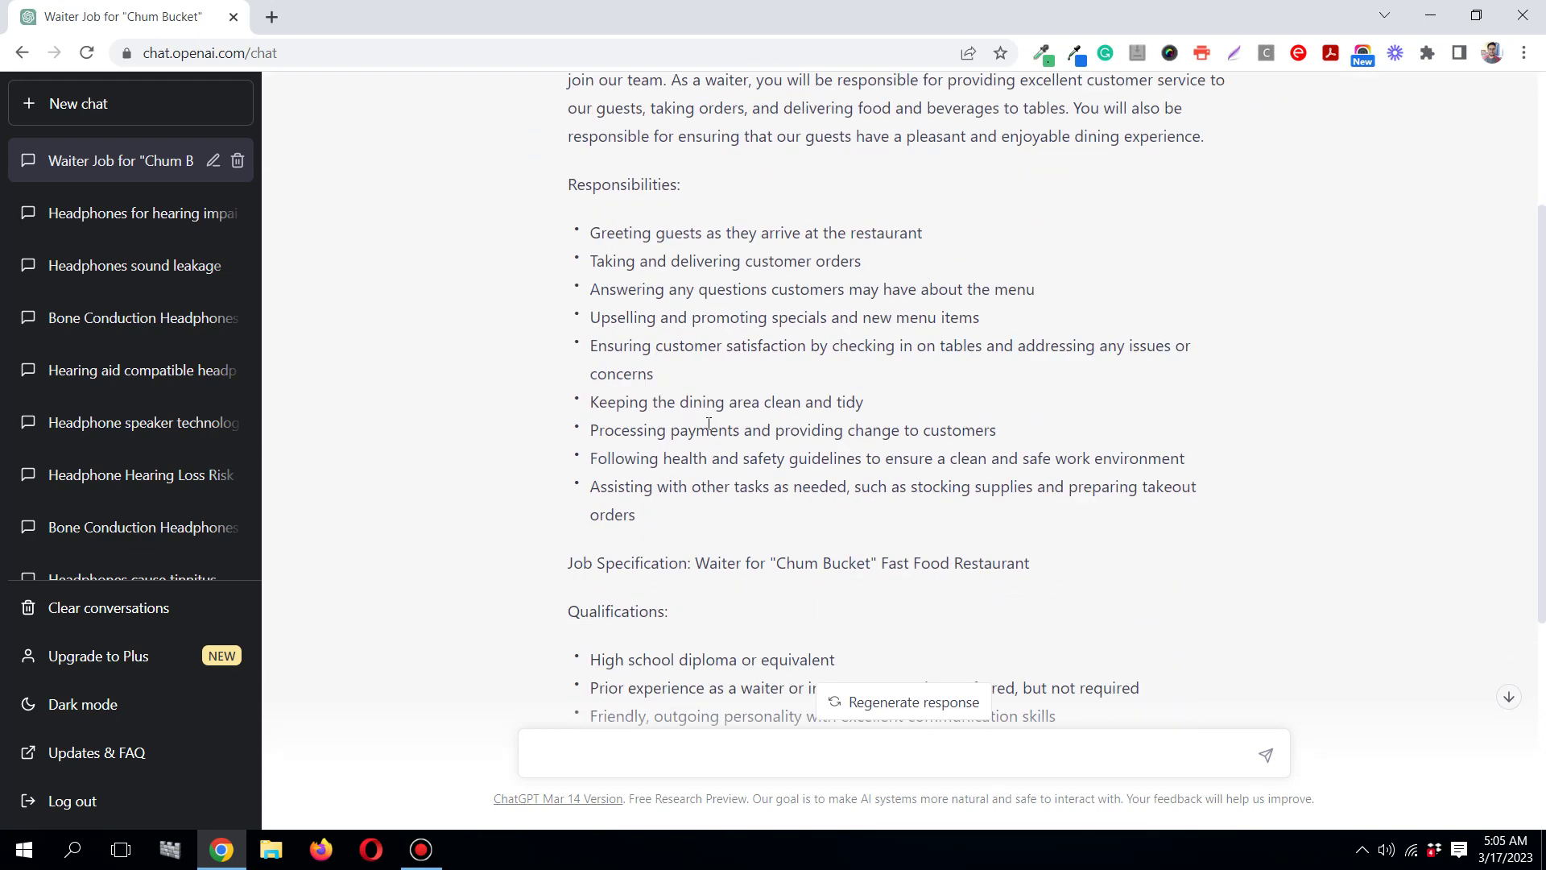
scroll(709, 424, "down", 1)
scroll(709, 420, "up", 7)
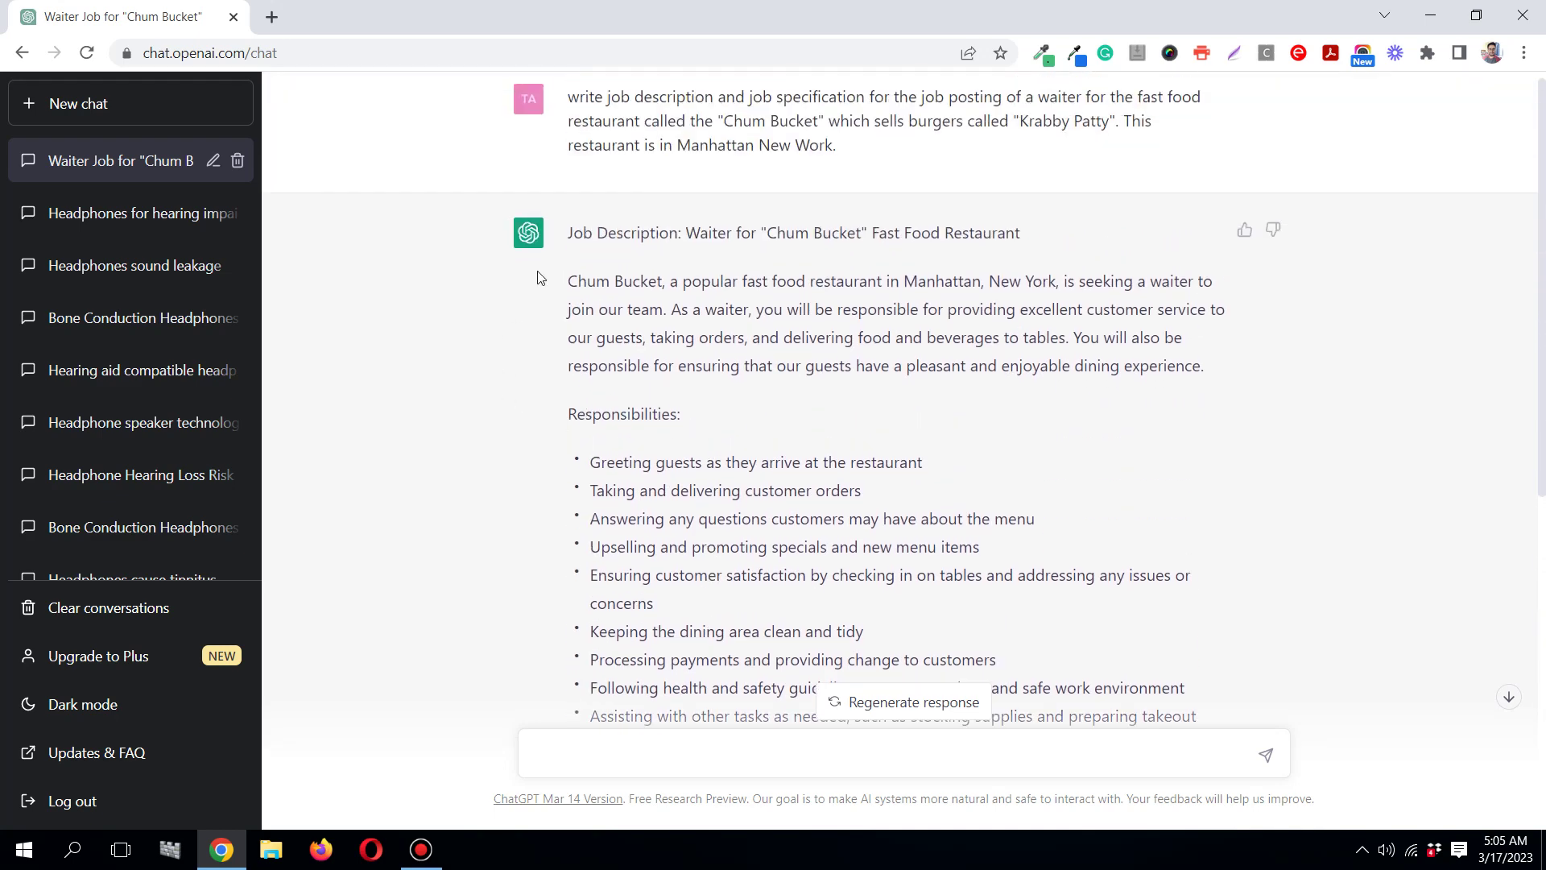
left_click_drag(555, 278, 769, 311)
left_click(769, 311)
scroll(521, 324, "down", 1)
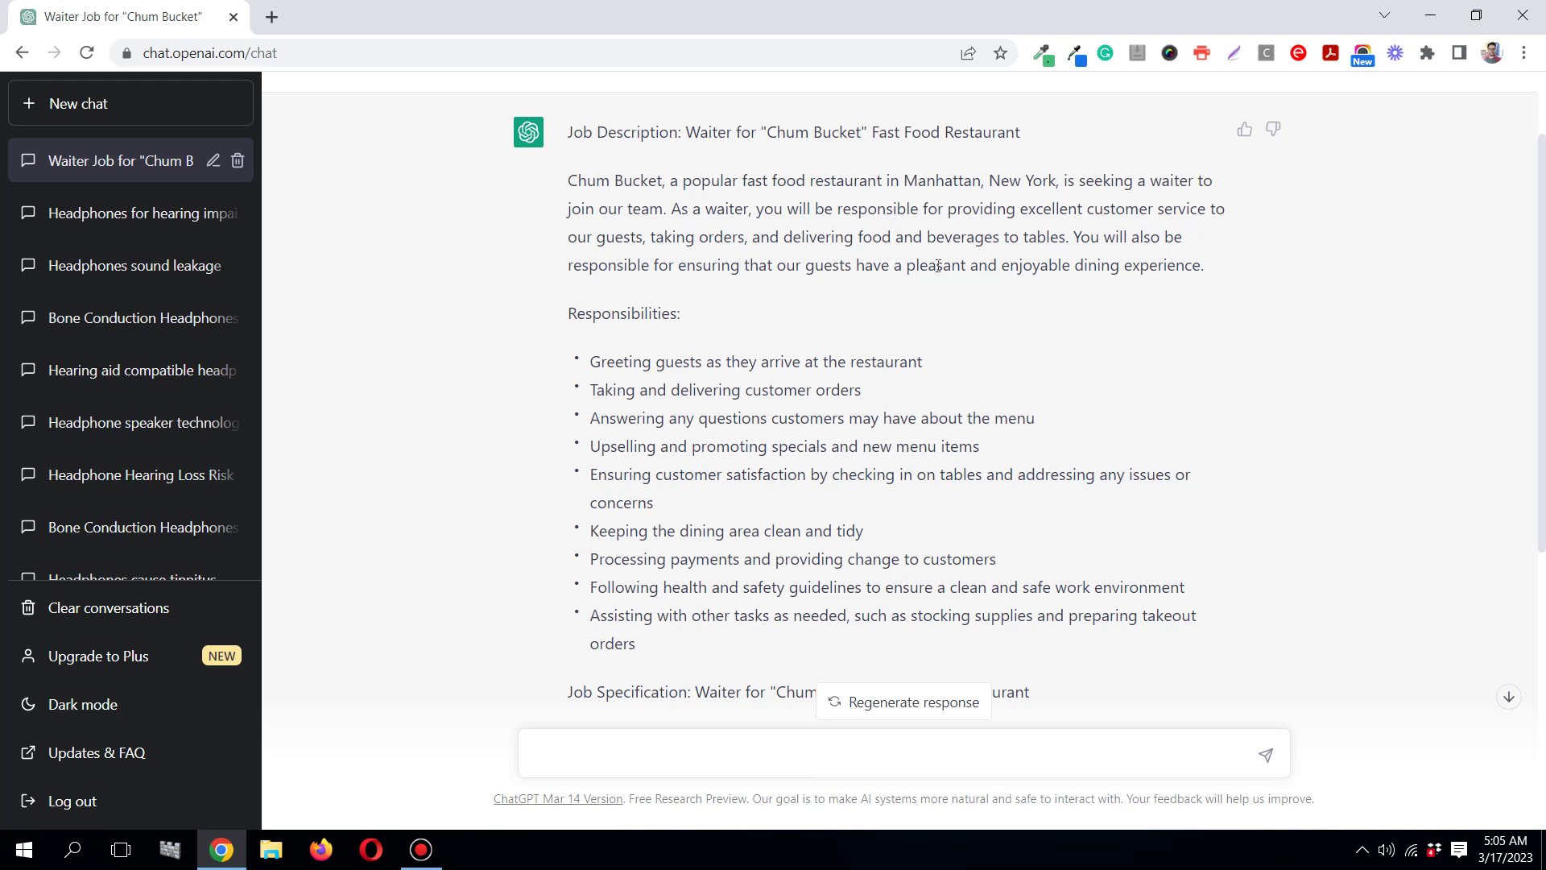
scroll(716, 203, "down", 3)
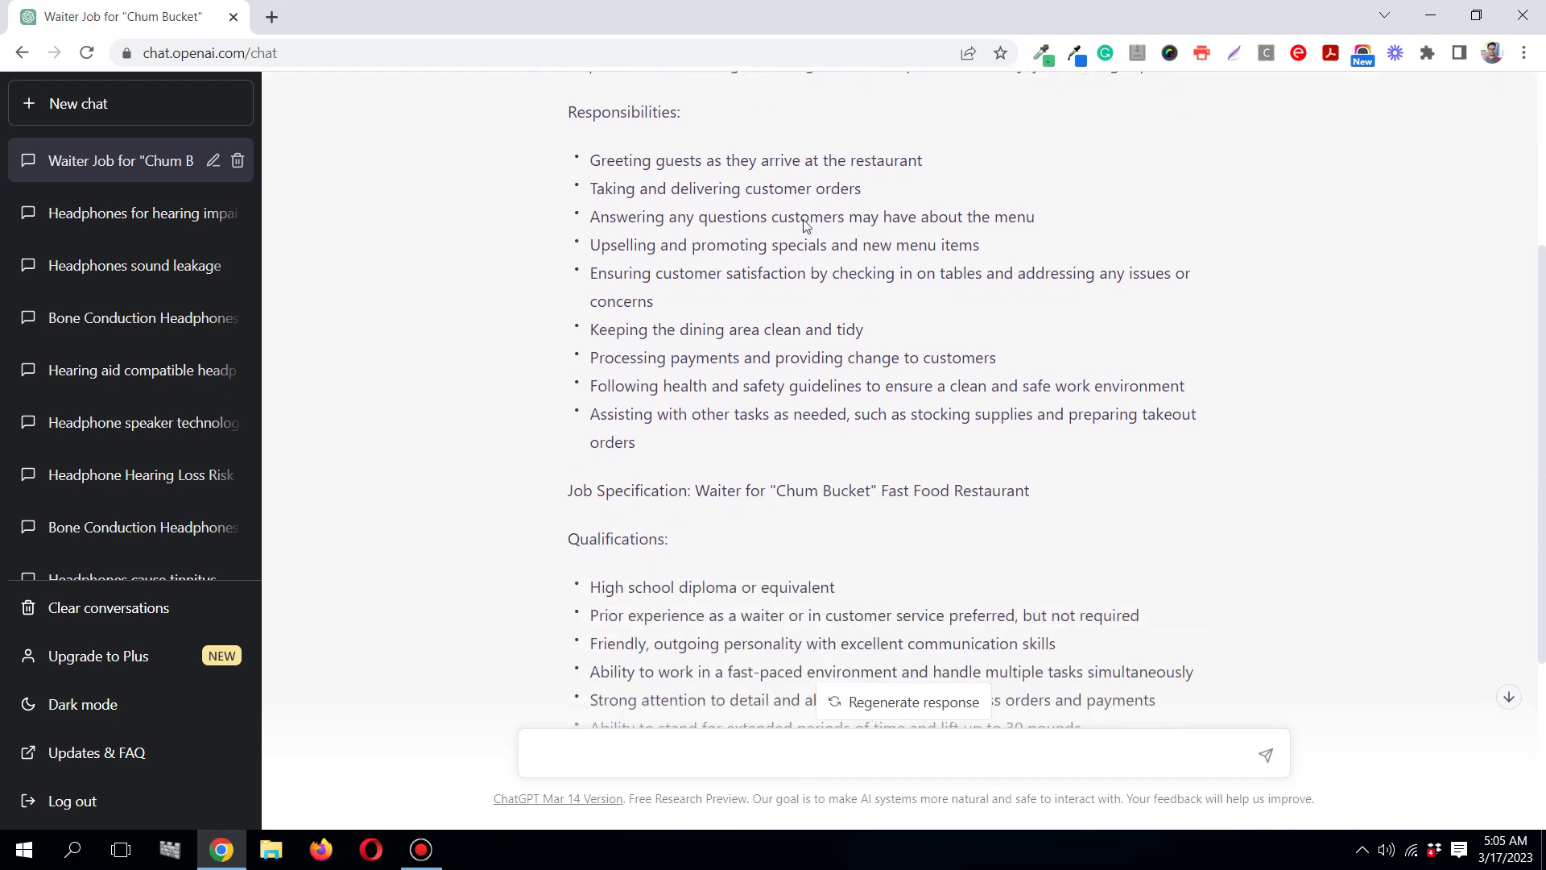
left_click_drag(593, 162, 924, 172)
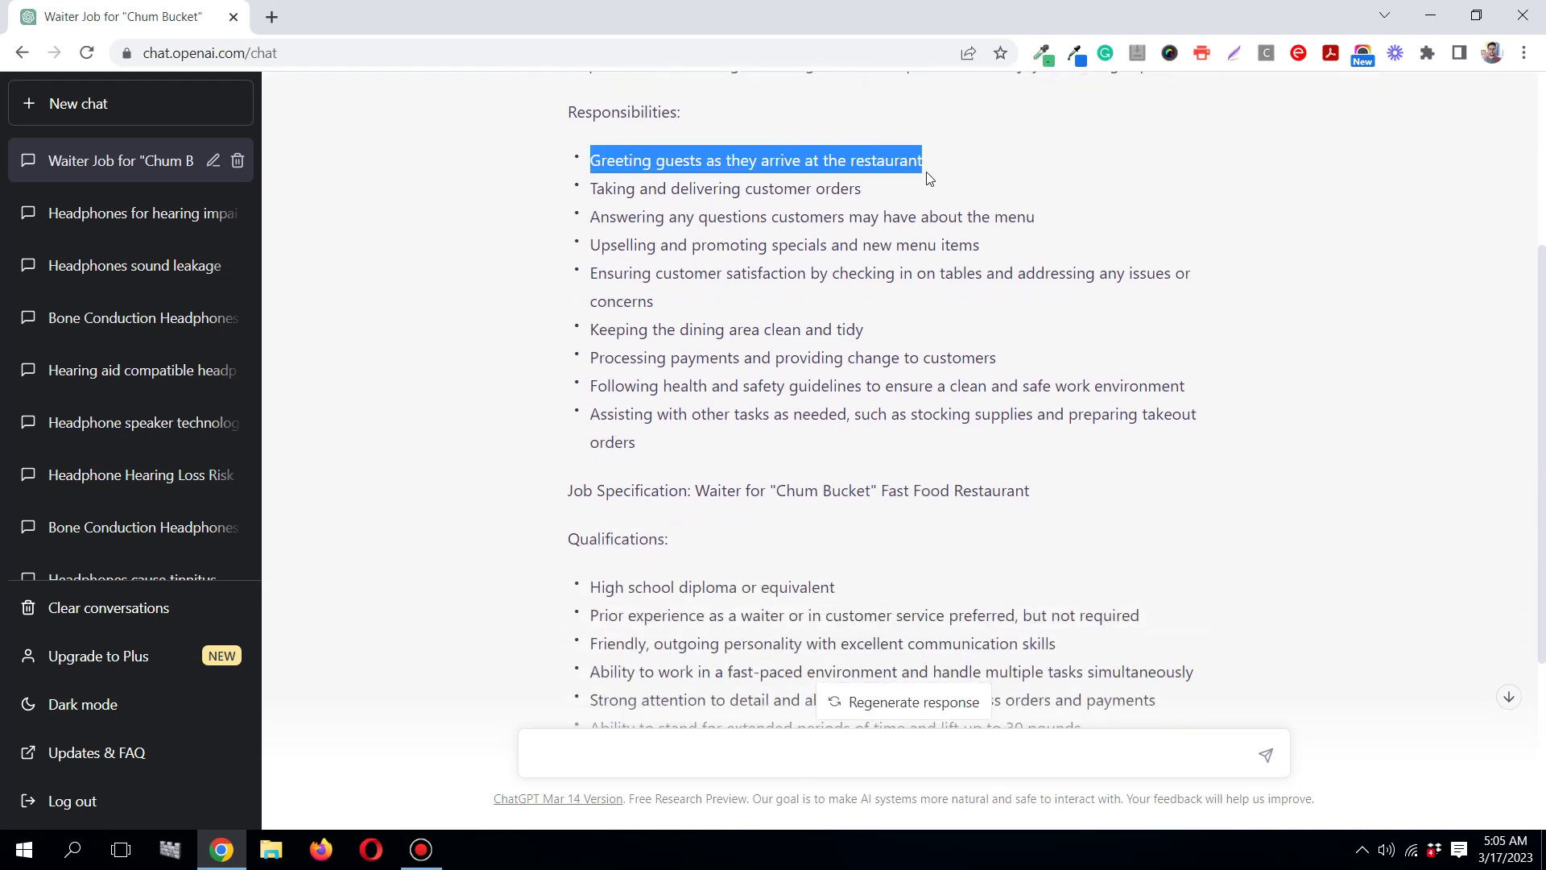
left_click(713, 218)
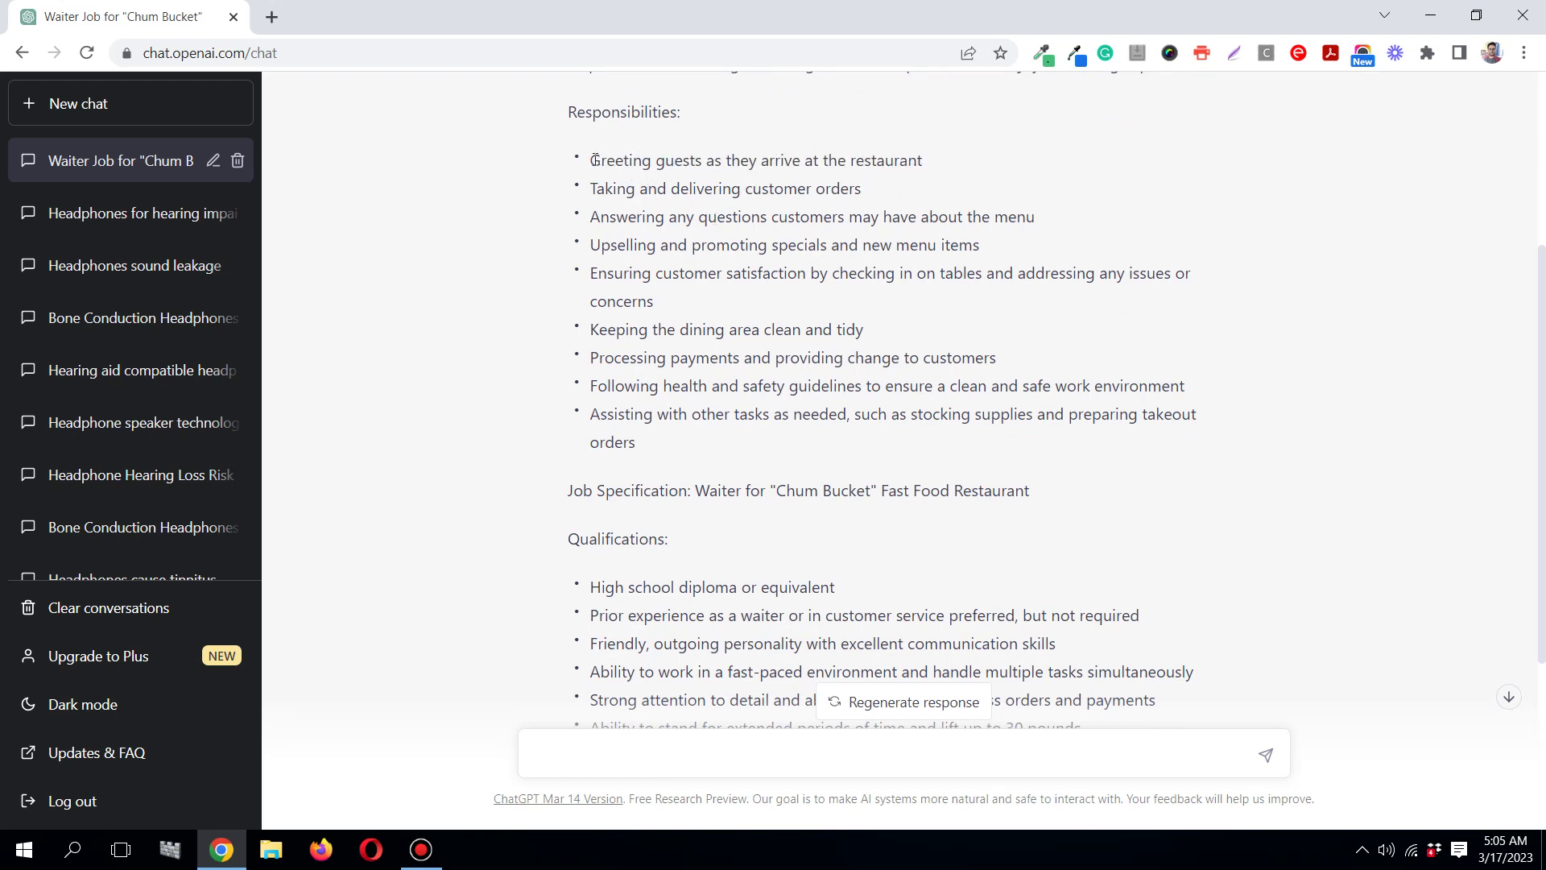
left_click_drag(600, 159, 674, 451)
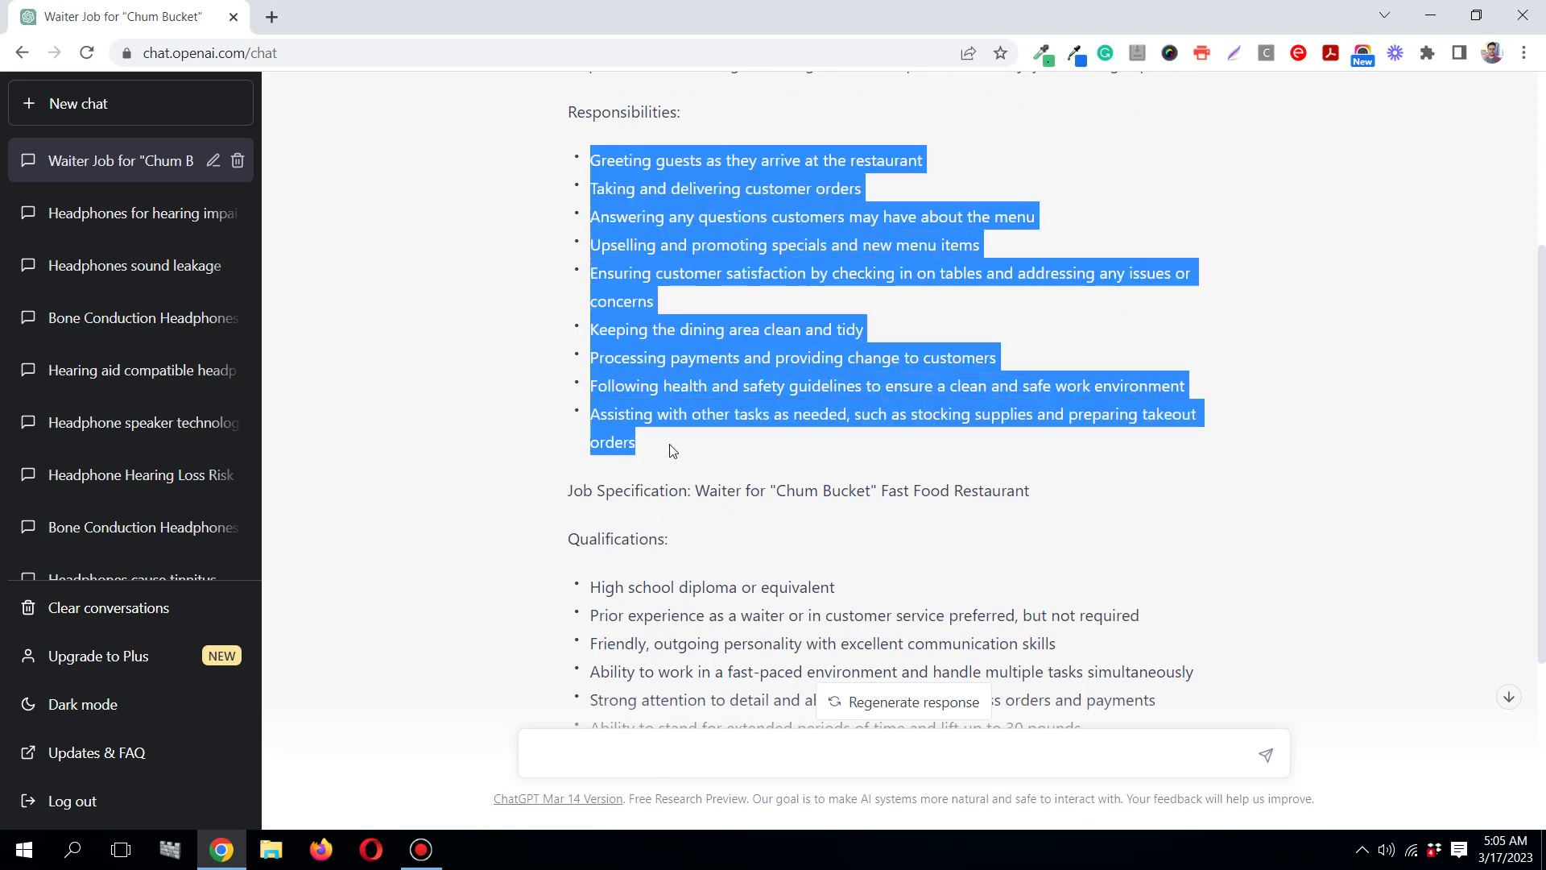
left_click(674, 451)
scroll(673, 451, "up", 1)
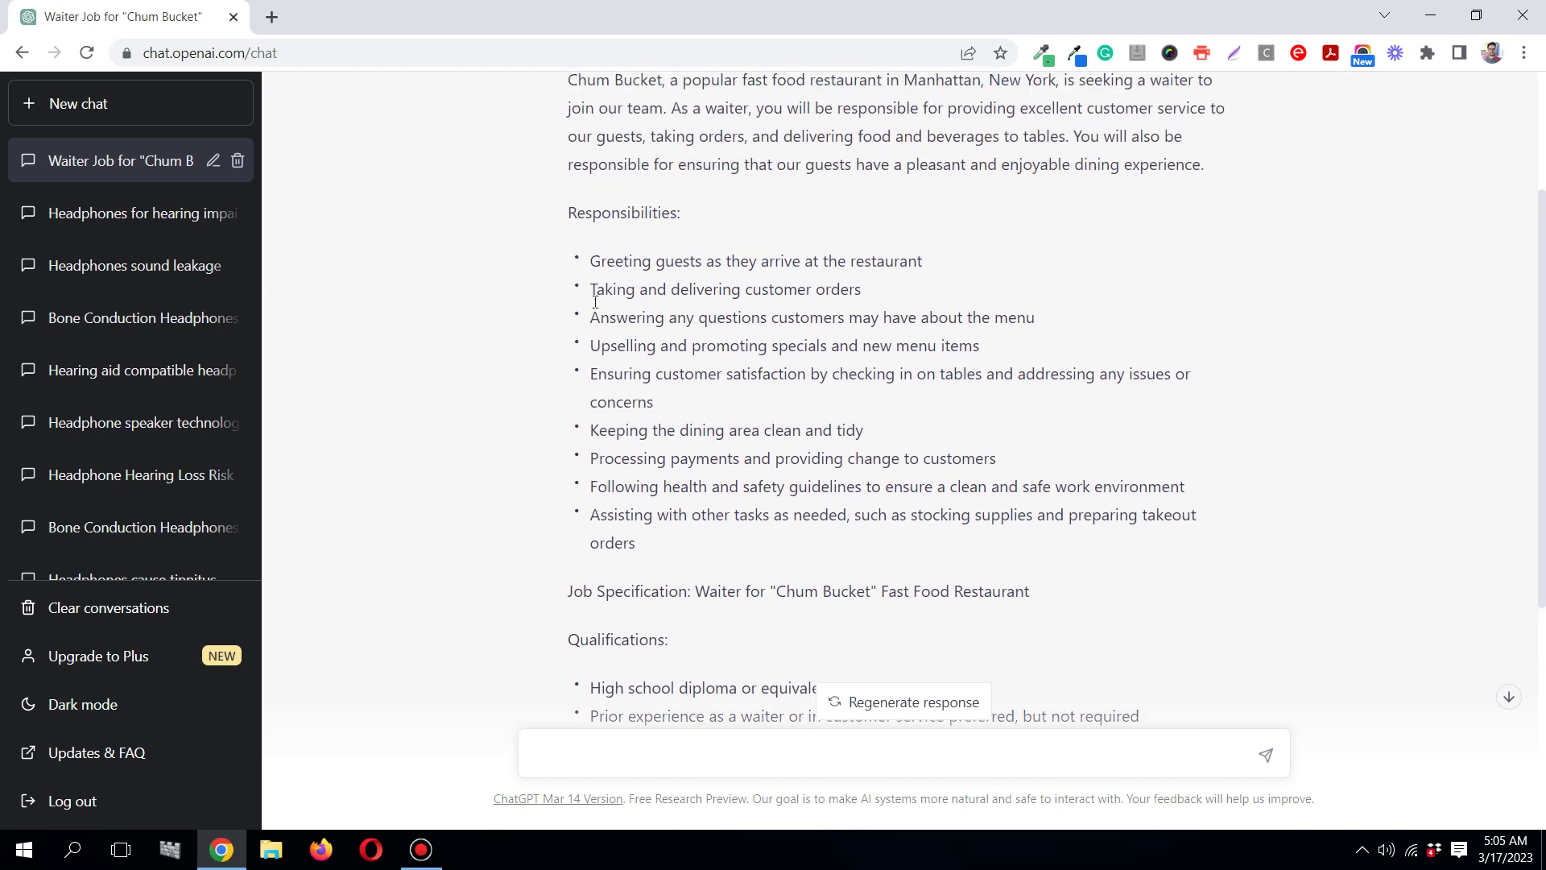
scroll(766, 492, "down", 1)
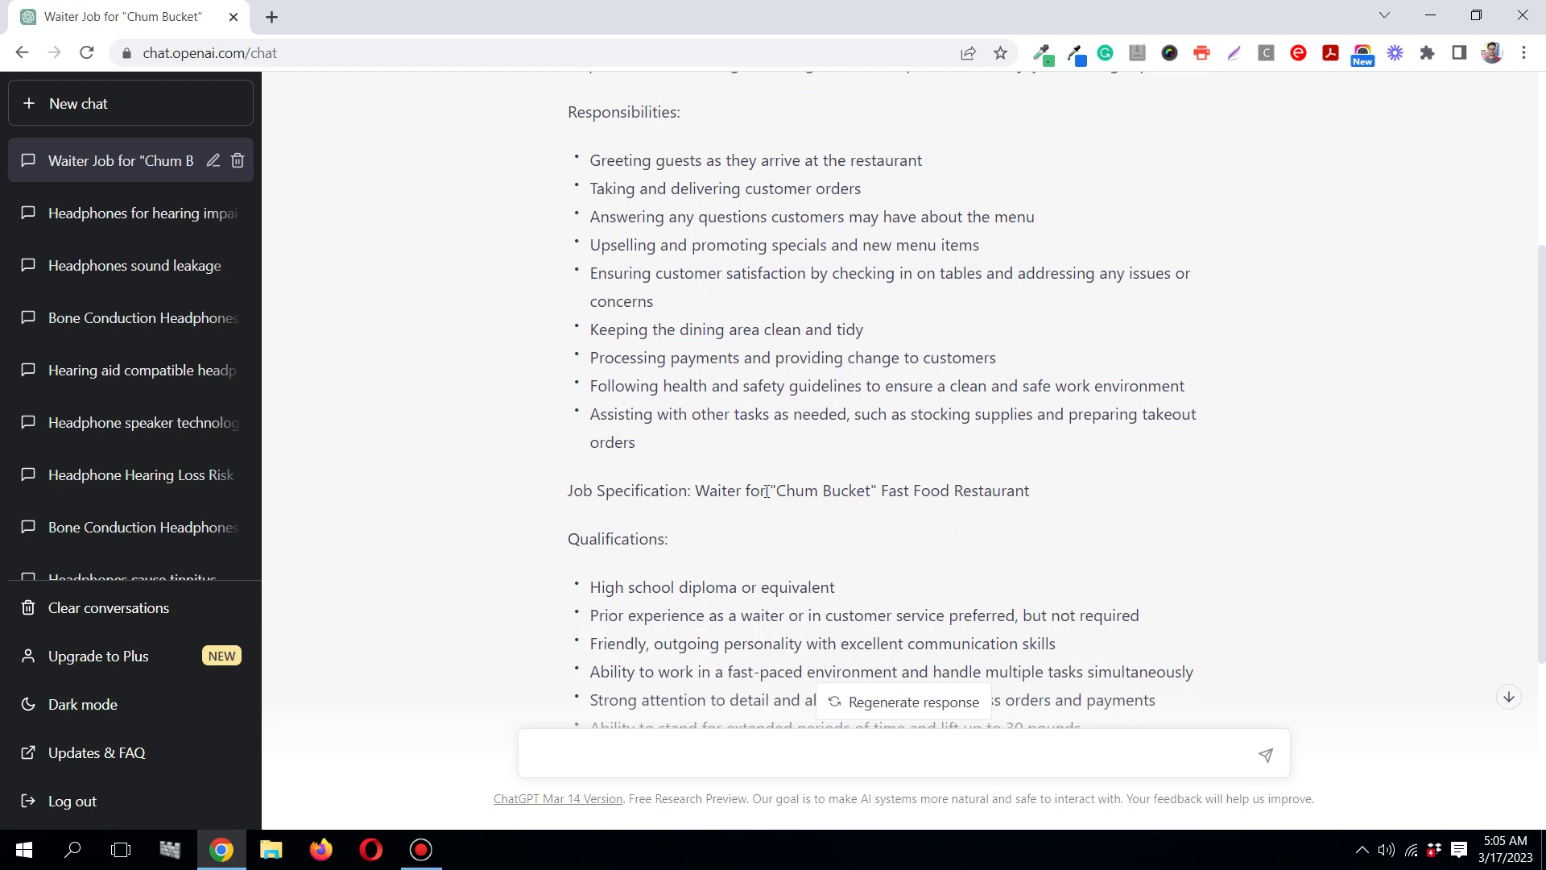
scroll(693, 433, "down", 1)
scroll(608, 363, "up", 2)
scroll(608, 346, "down", 5)
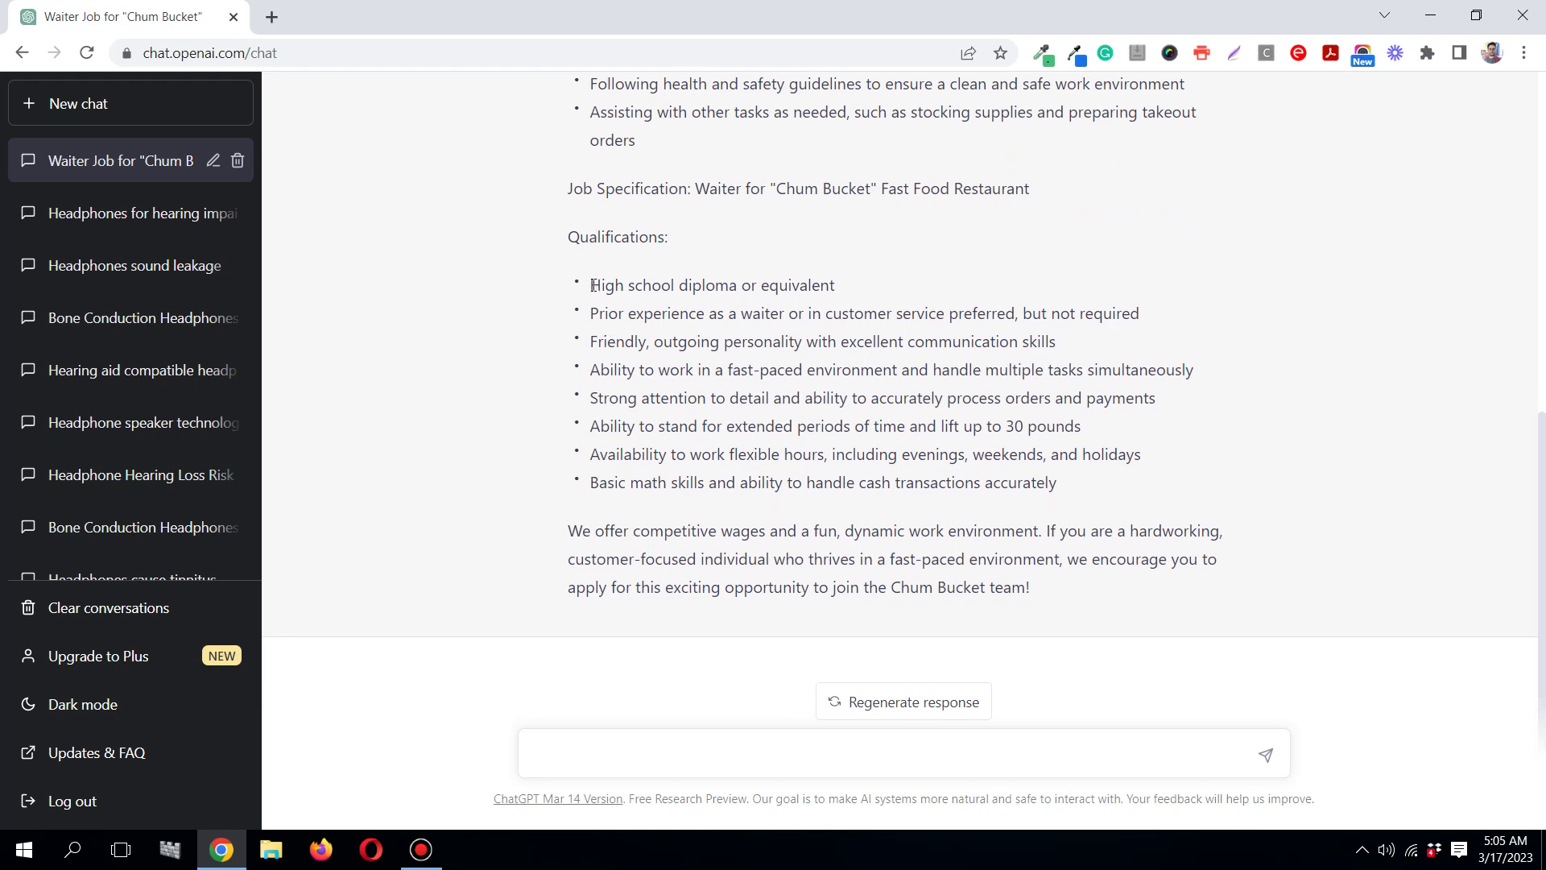
left_click_drag(614, 285, 1097, 556)
- Start a prompt asking for a Junior Data Analyst job description and specification at IT company "Stallient"
left_click(335, 342)
type("Write job description and j")
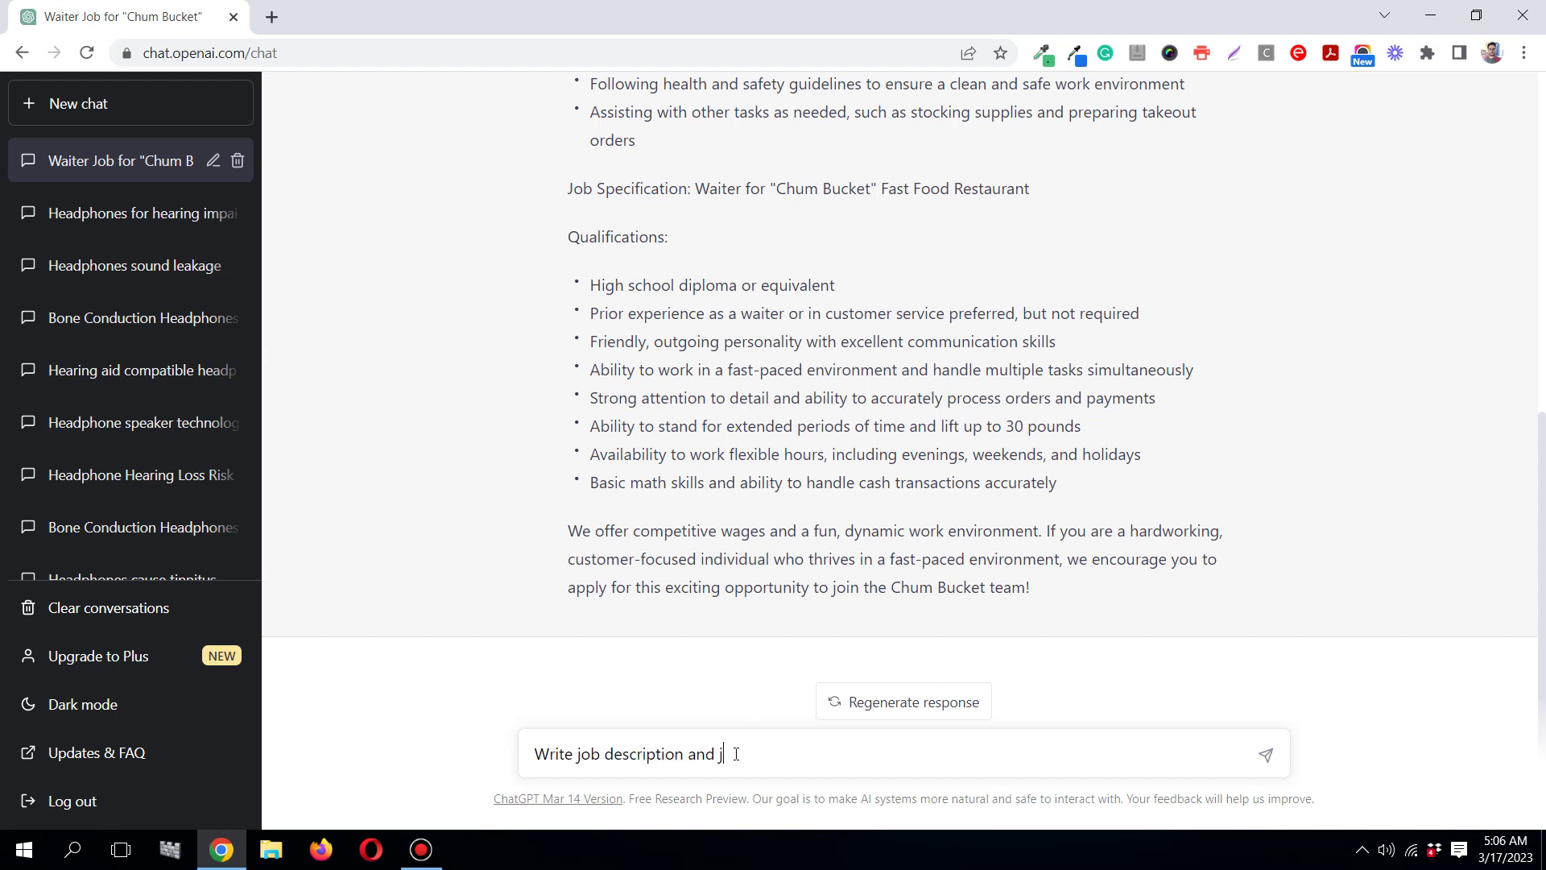
type("ob specification")
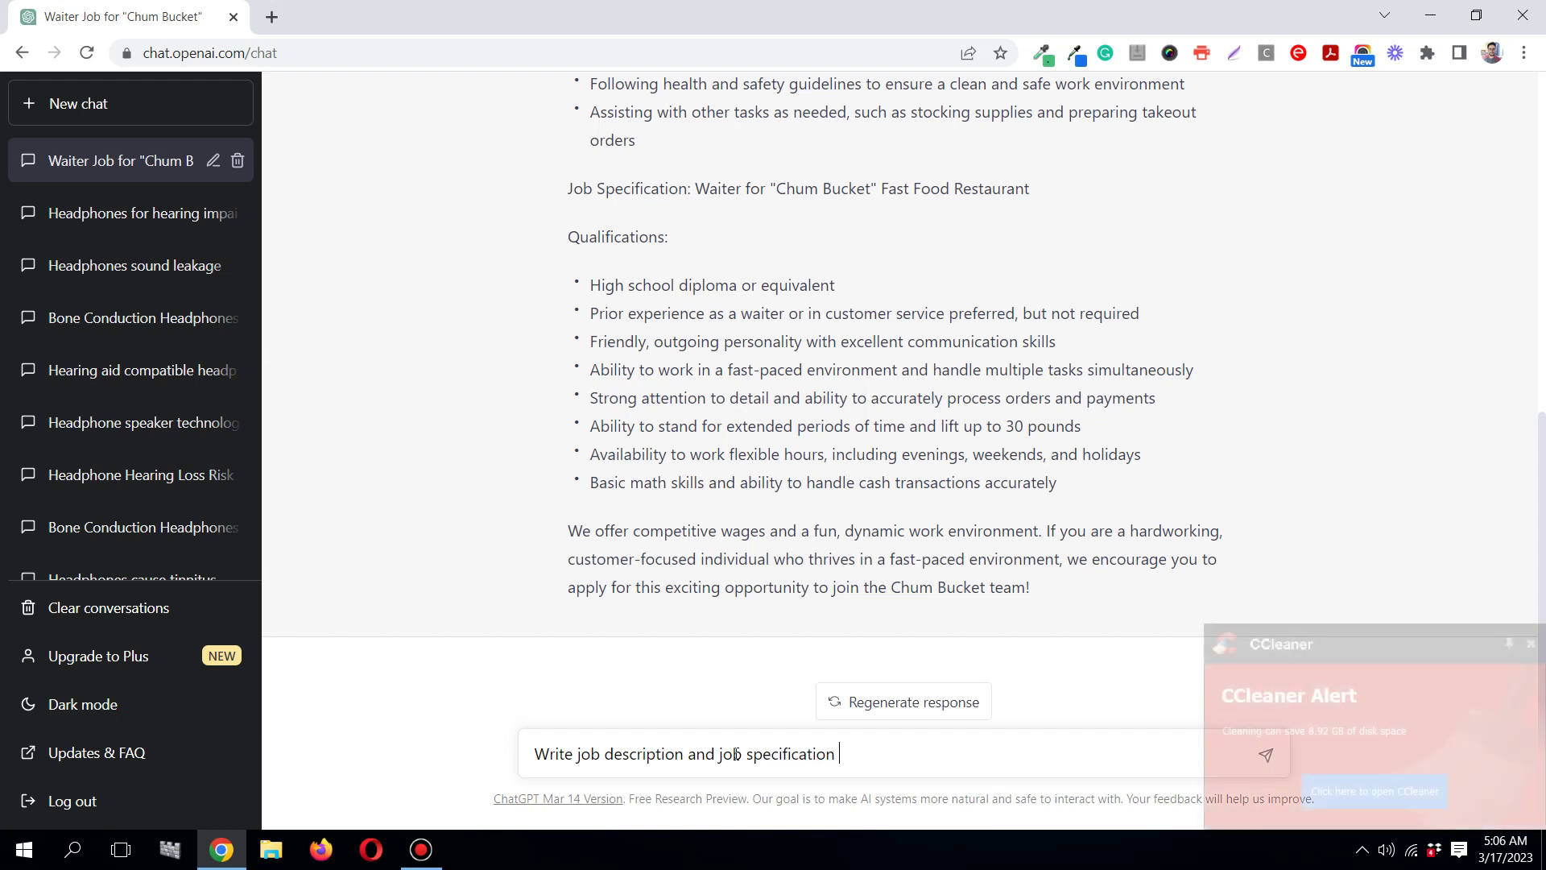
left_click(1531, 643)
type("for th")
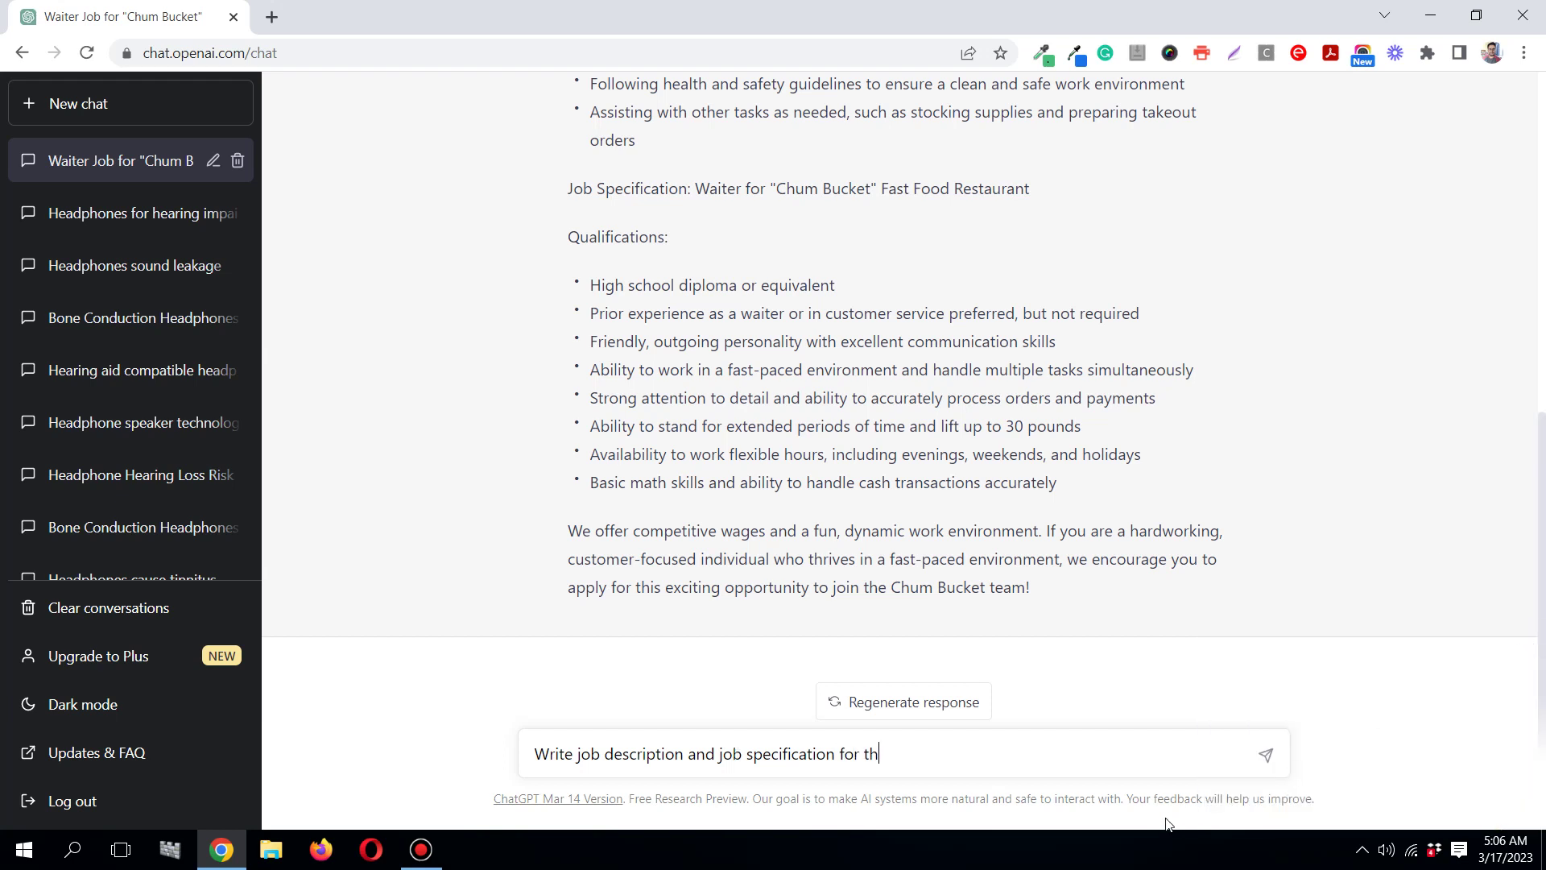
type("e job posting of Junior Data A")
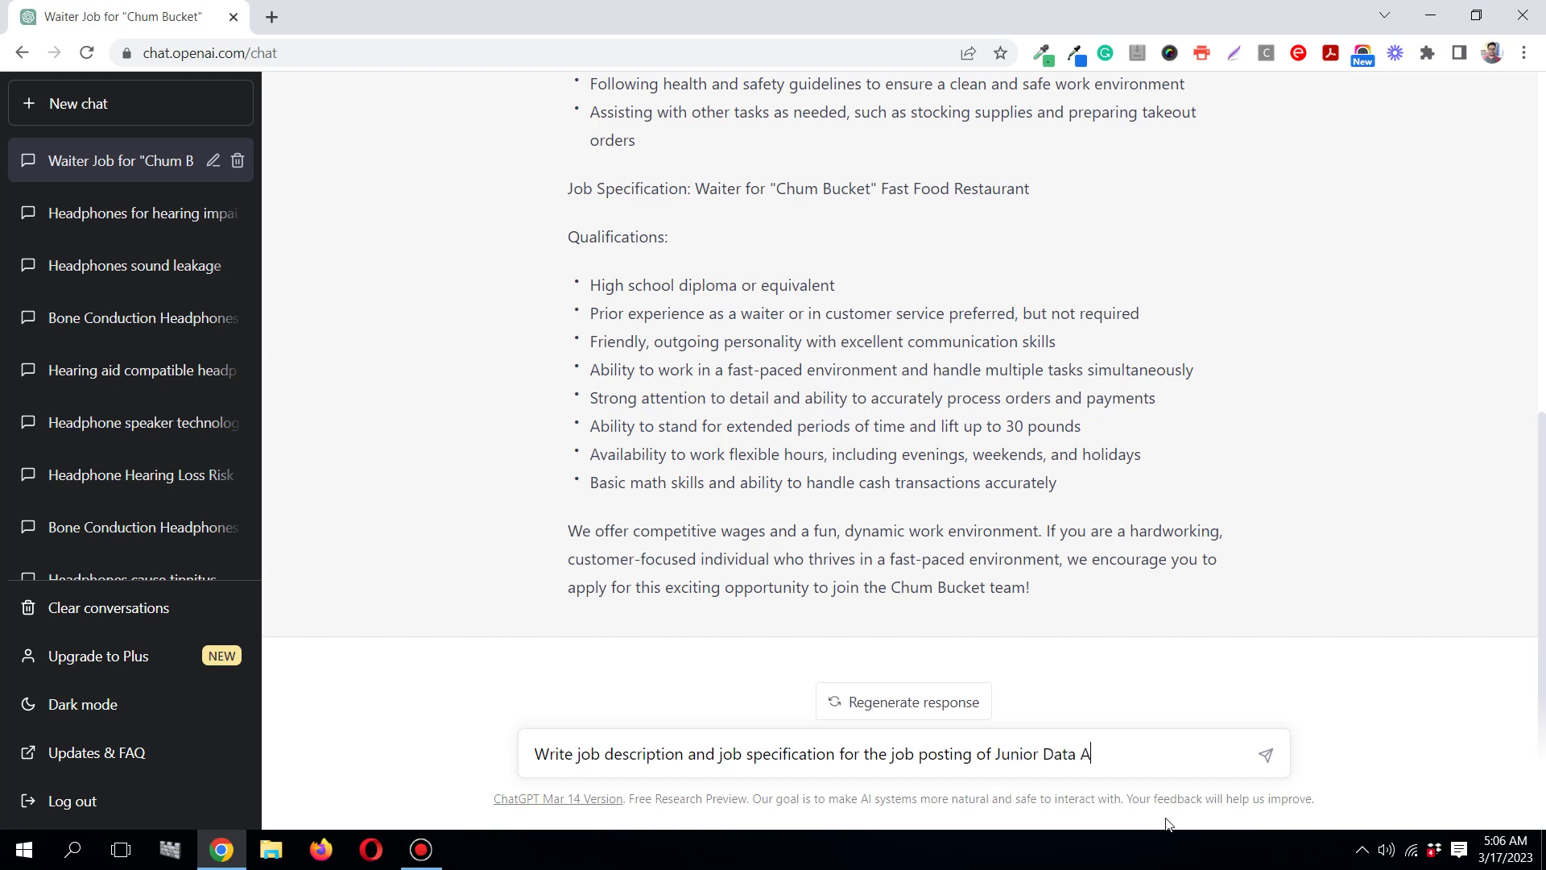
type("nalyst for the company")
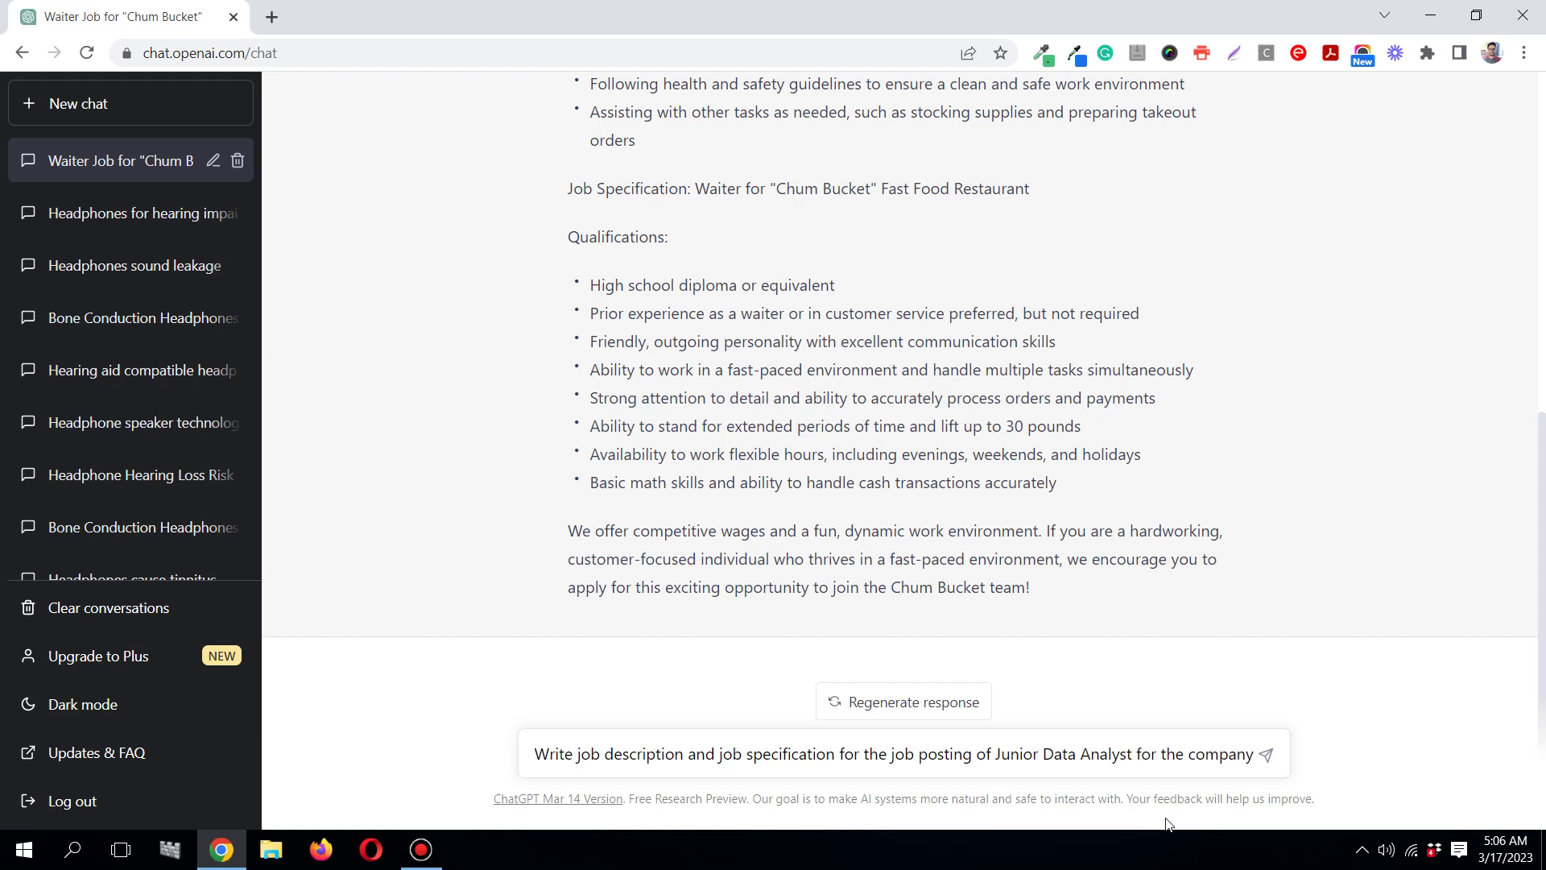
key("BackSpace")
key("BackSpace")
key("BackSpace")
key("BackSpace")
key("BackSpace")
key("BackSpace")
key("BackSpace")
key("BackSpace")
type("IT company ")
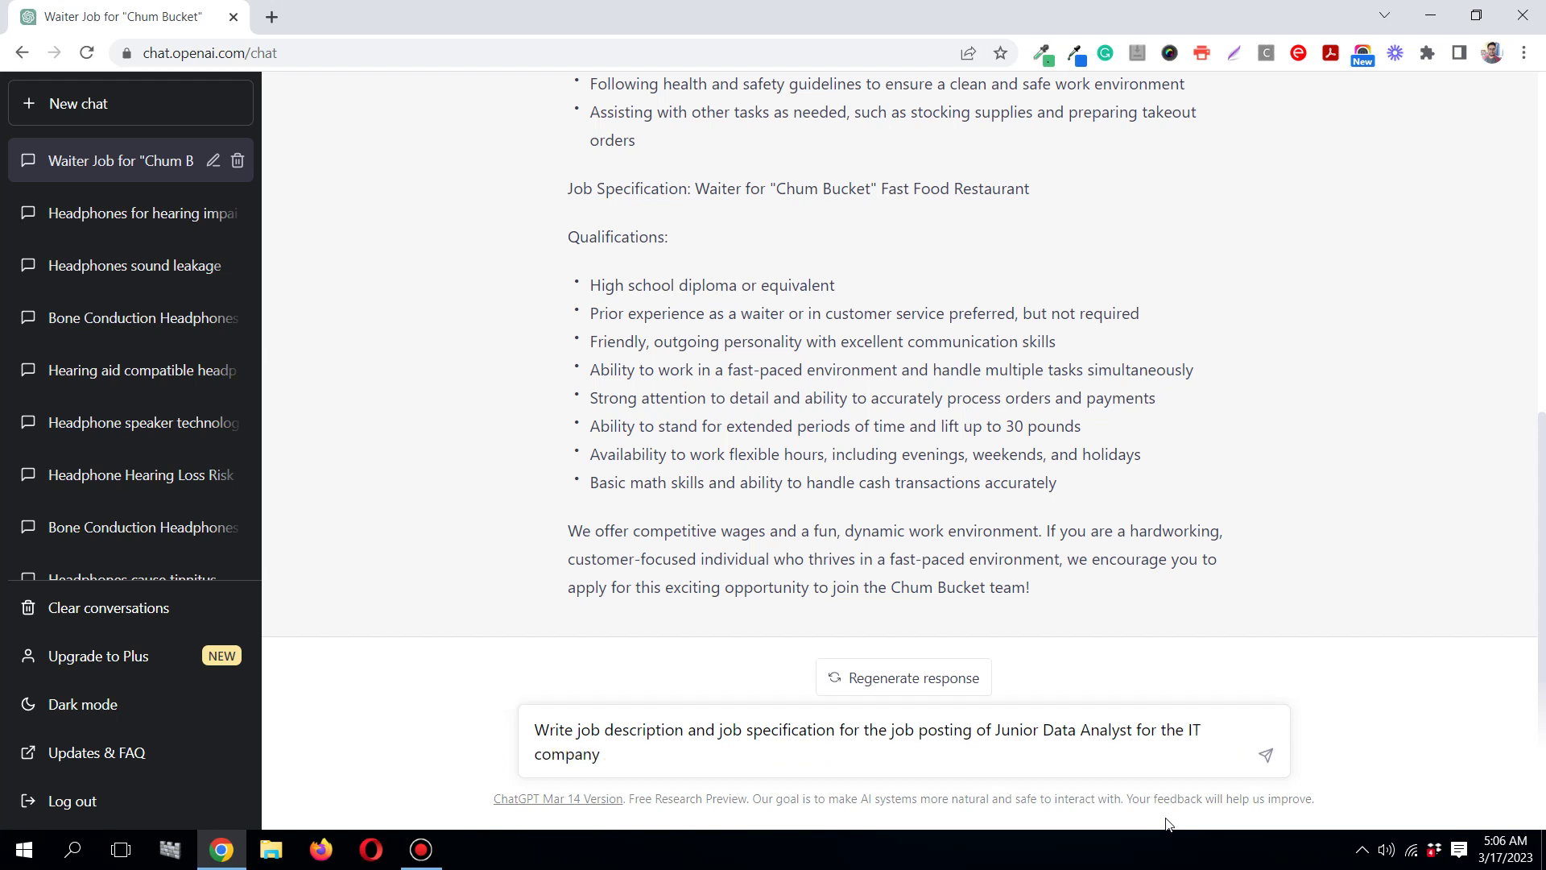
type("\"Stallient\" which")
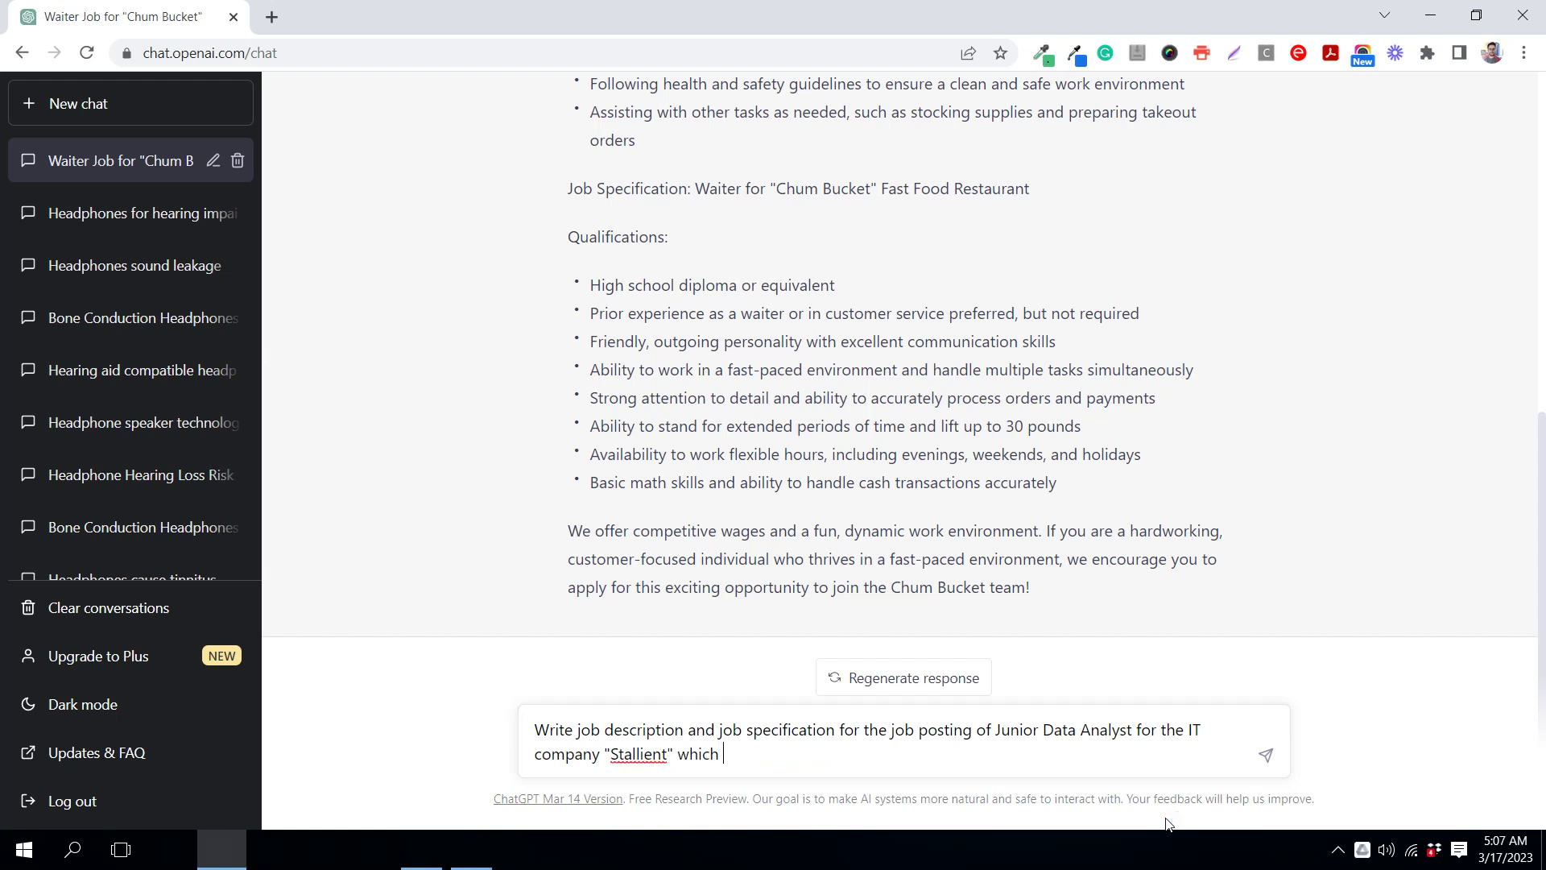
type(" specia")
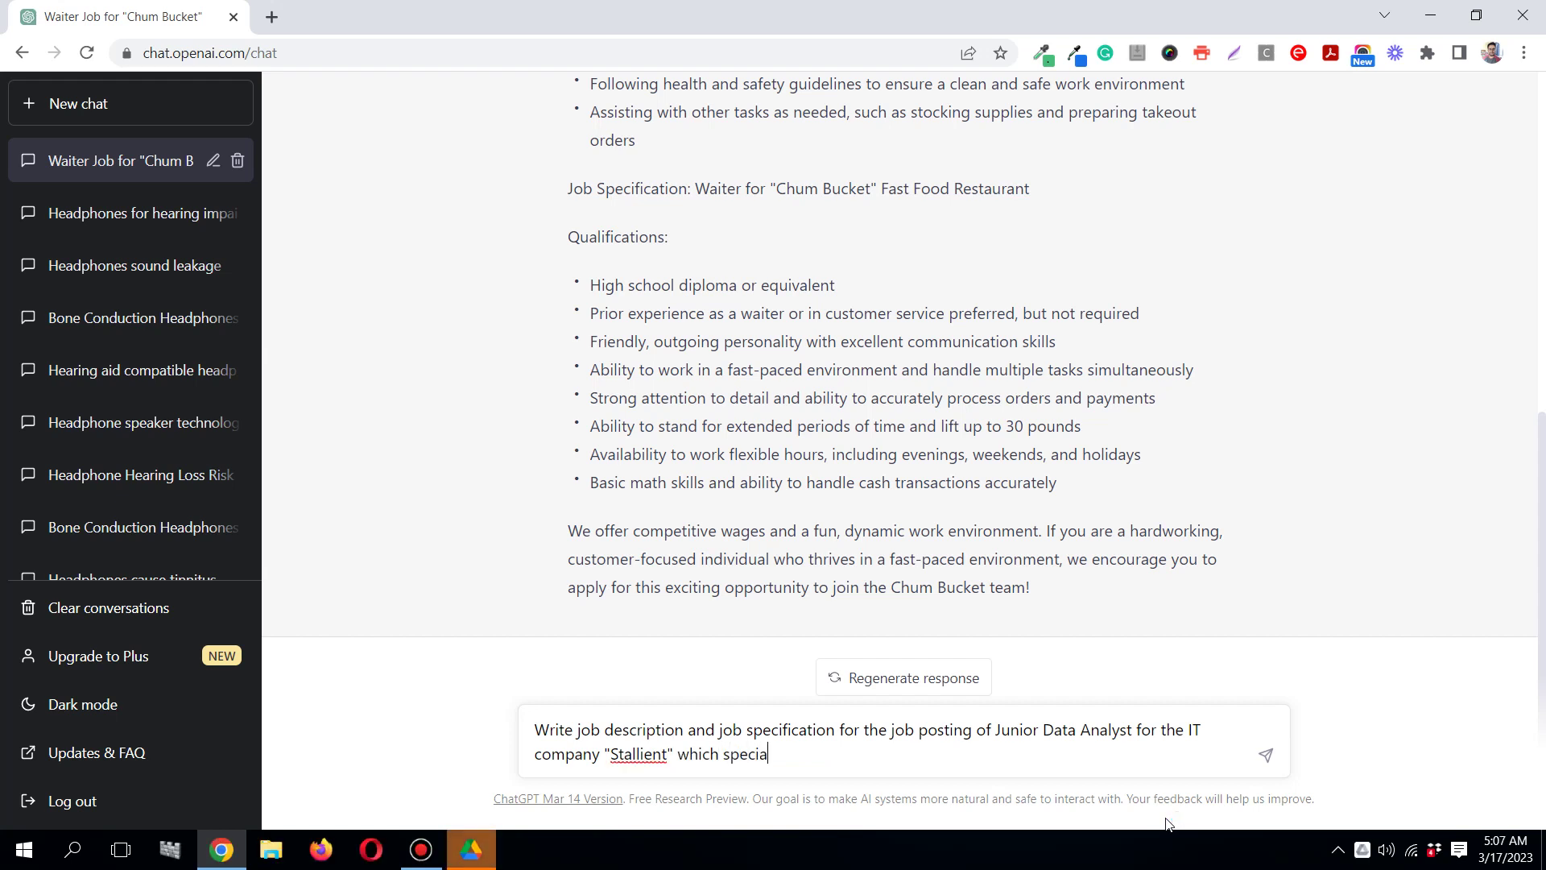
type("lizes in")
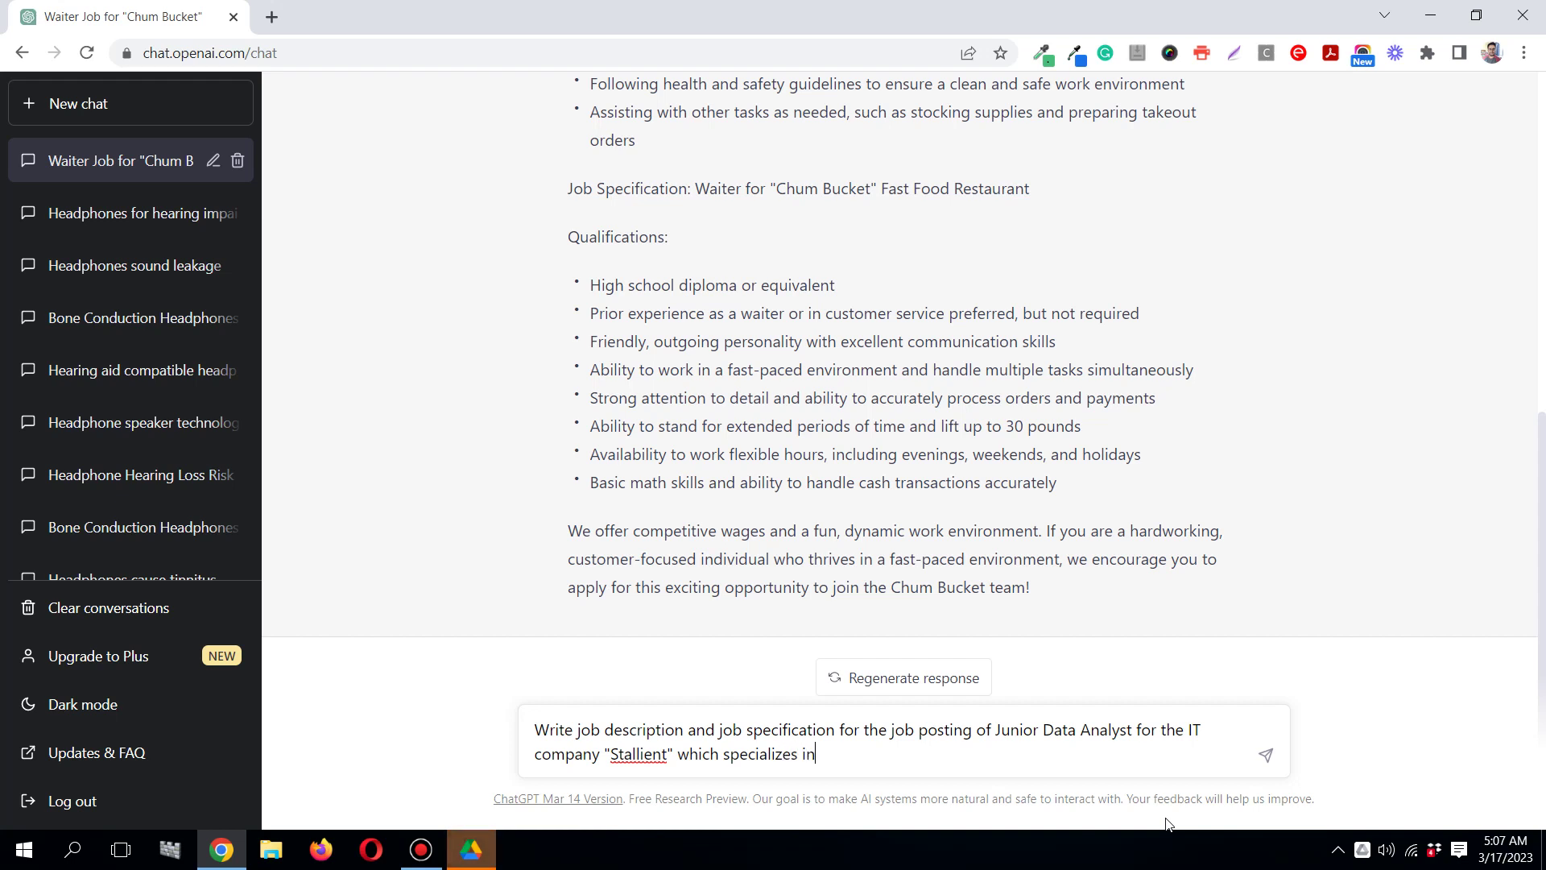
type(" buildin")
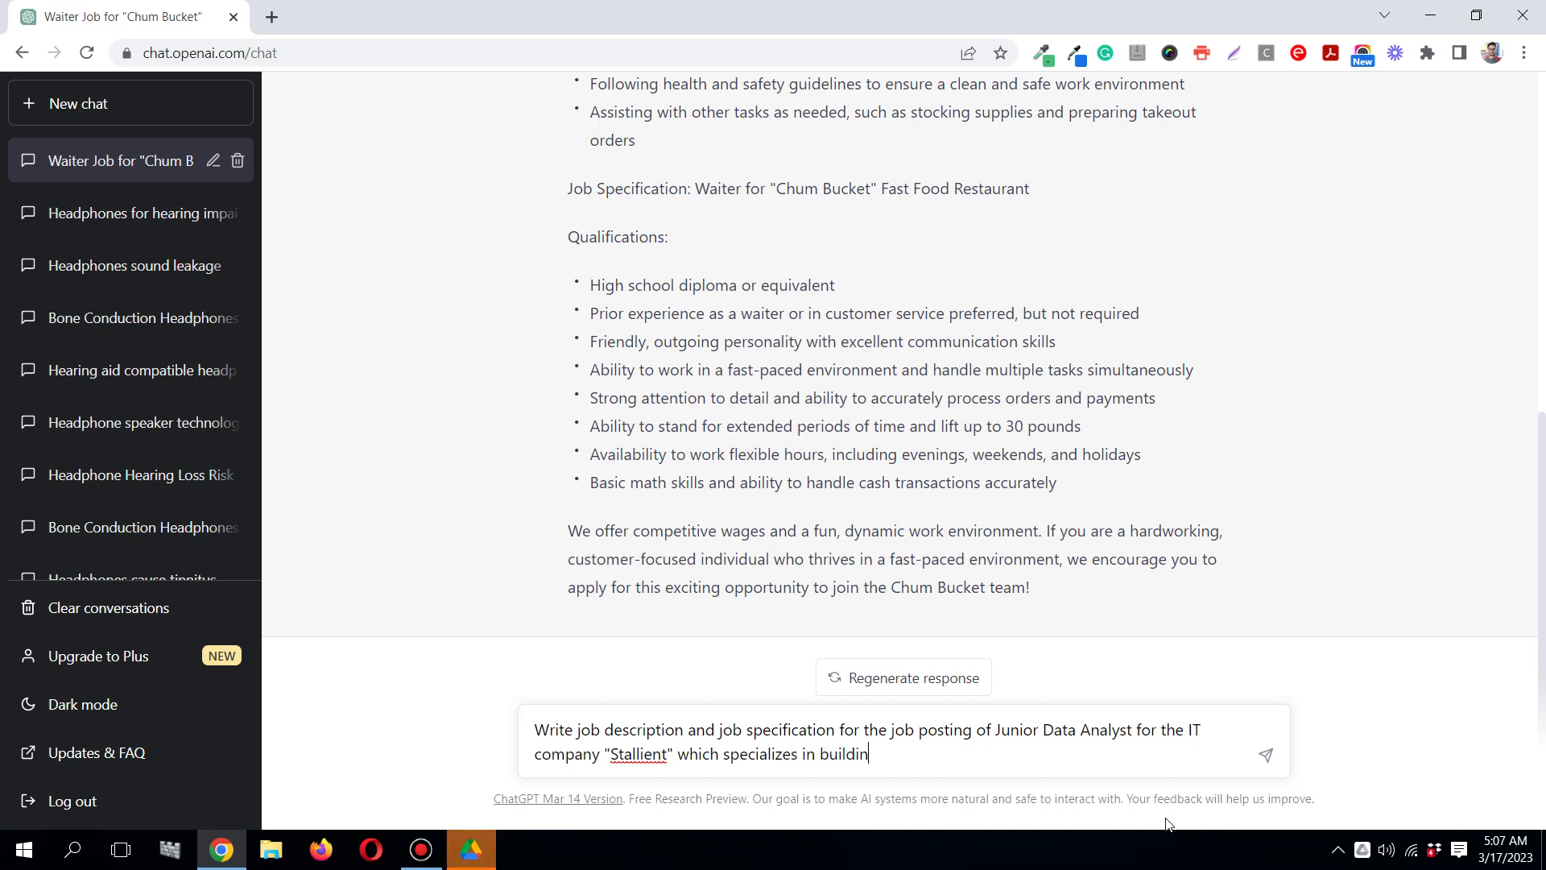
type("g webs")
- Add that Stallient builds web apps for small businesses and is in London, United Kingdom
key("BackSpace")
type("apps of small busine")
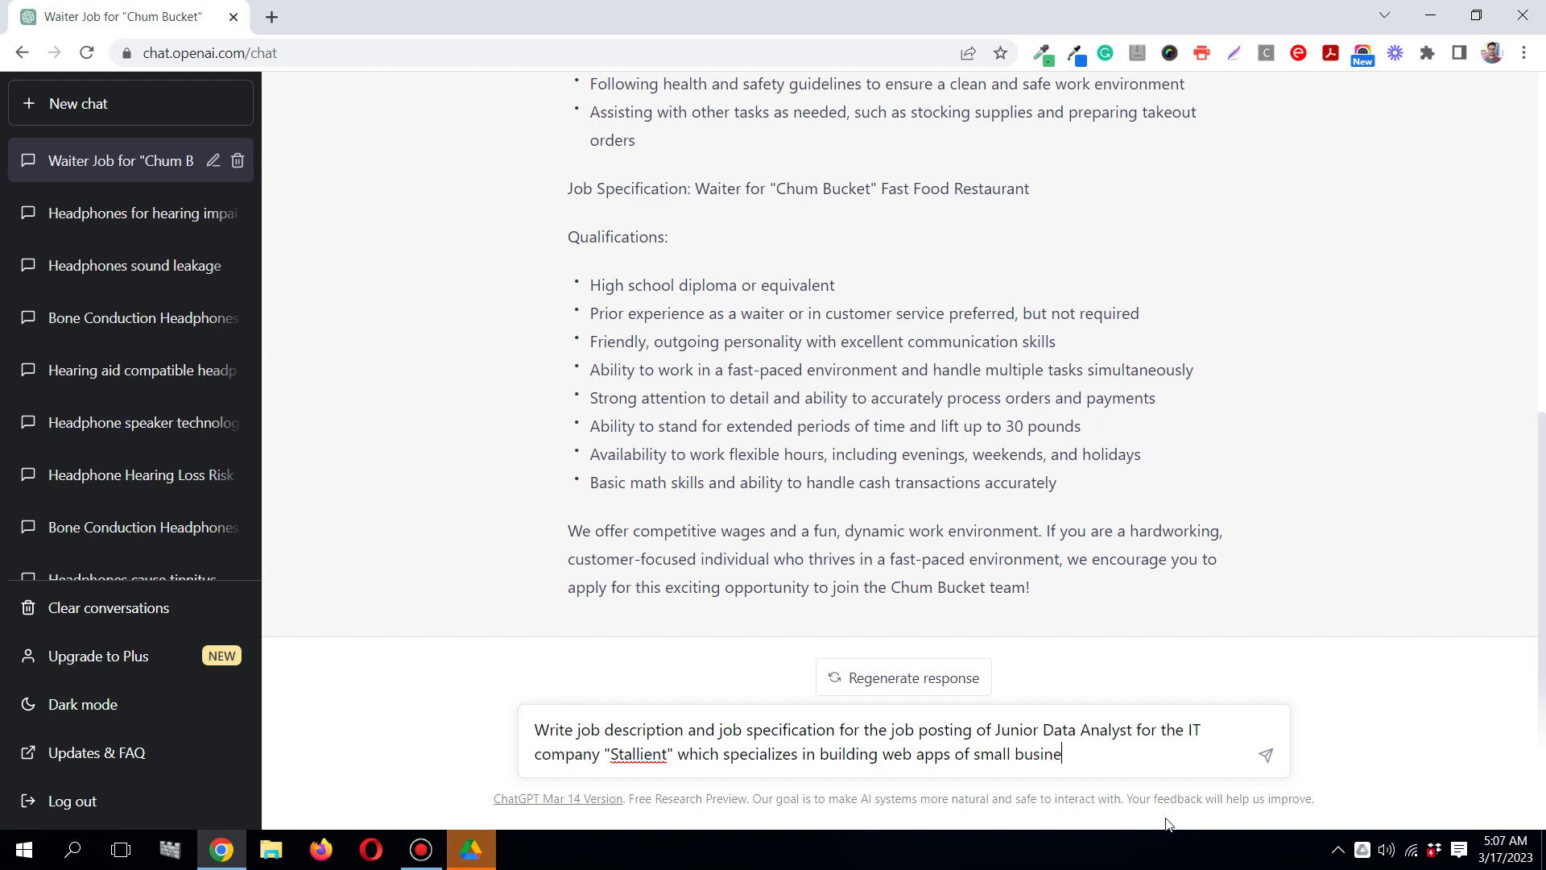
type("sses. This company os")
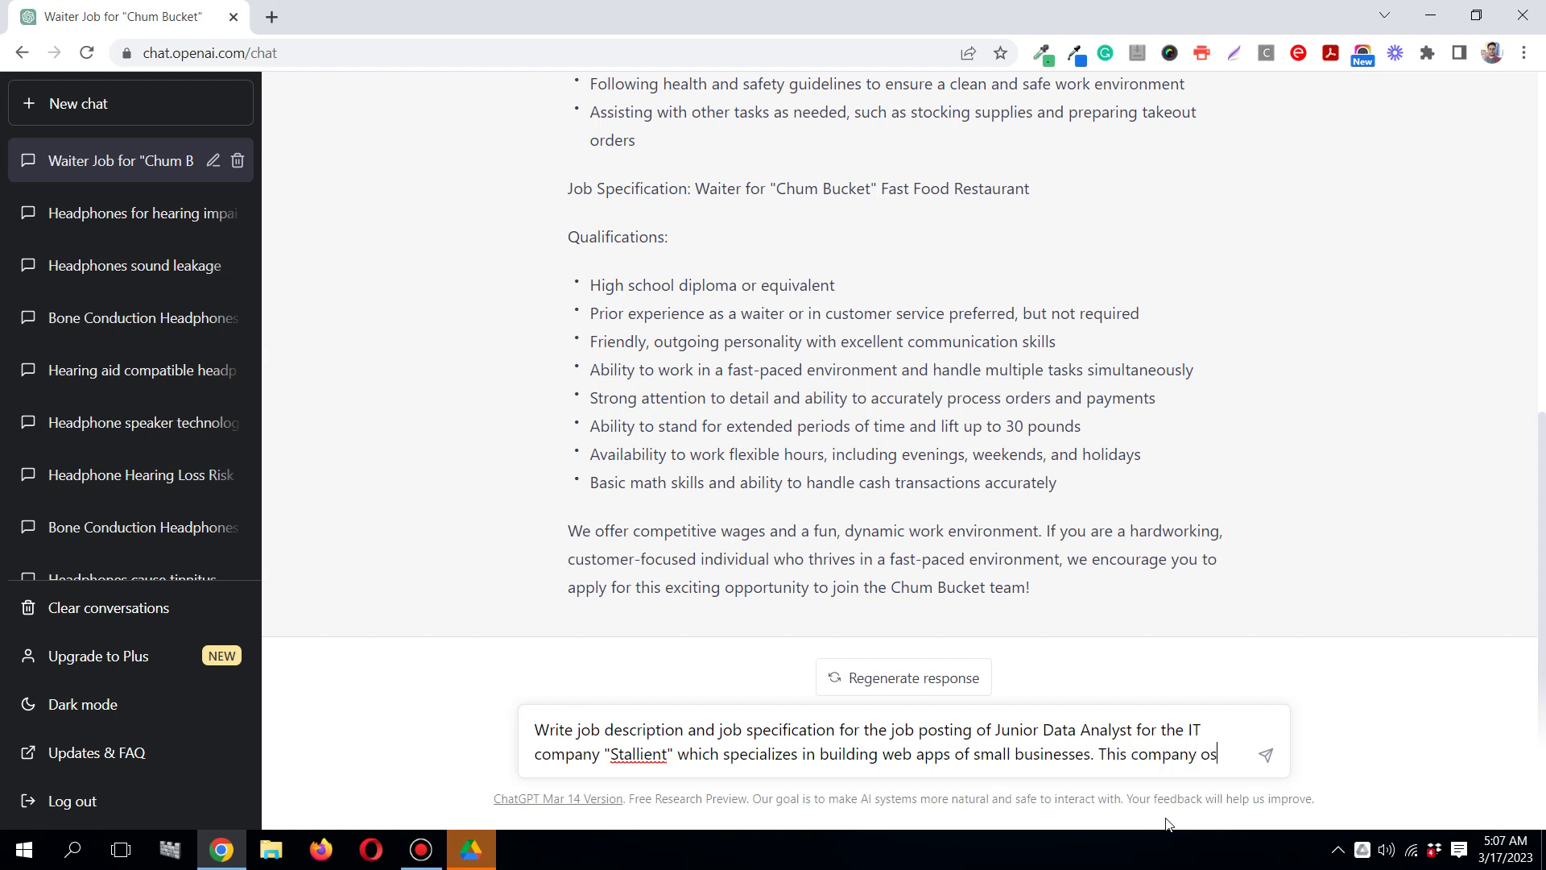
key("BackSpace")
key("BackSpace")
type("is i")
type("n L")
type("ondon")
type(" Uni")
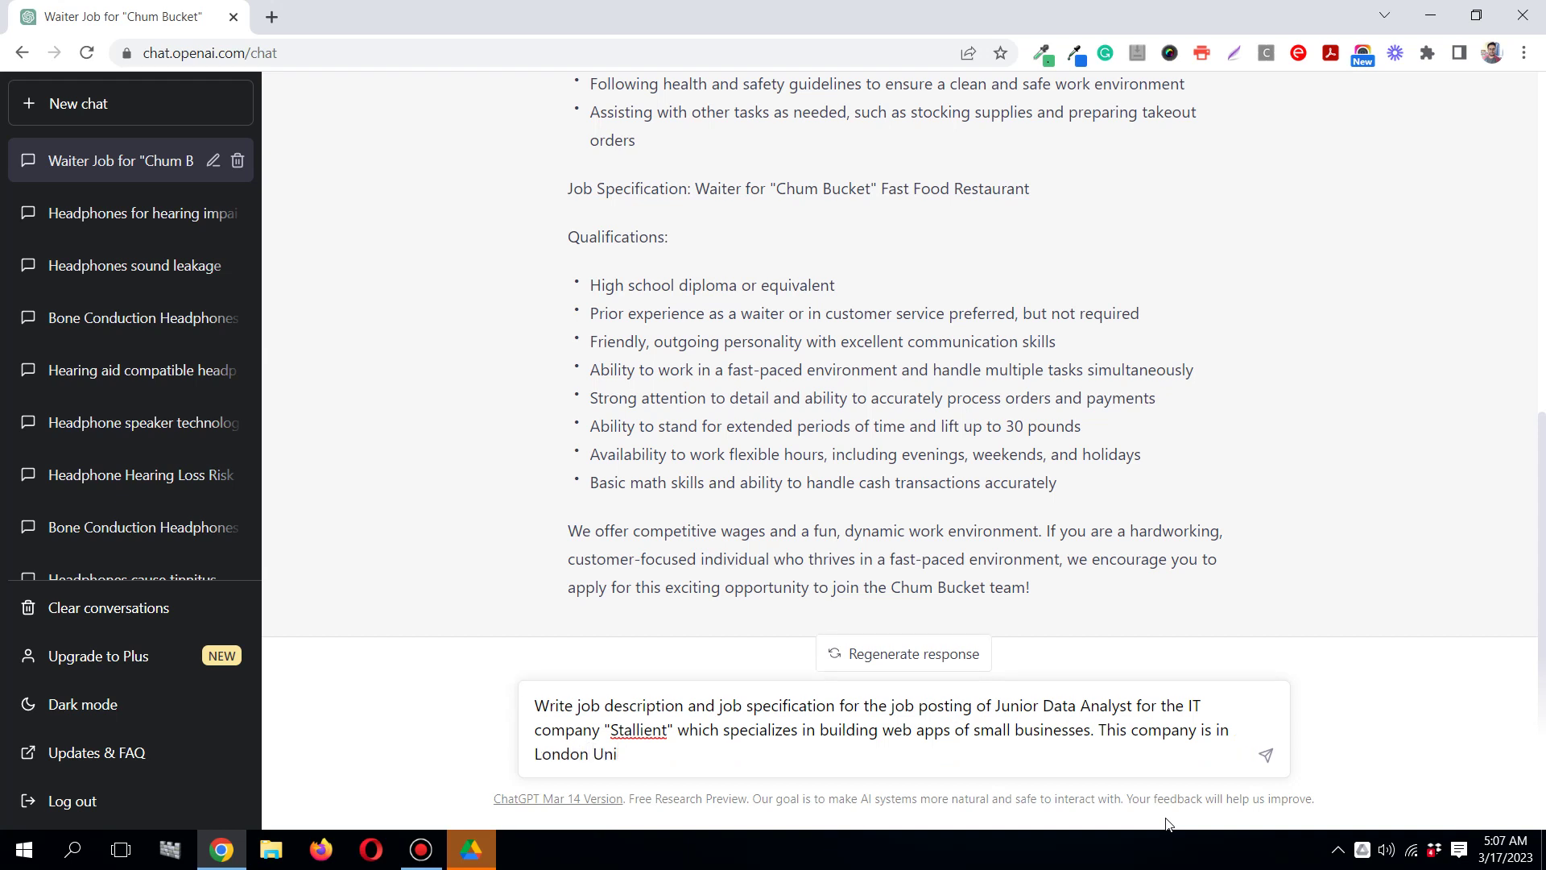
type("kted Kingdon")
key("BackSpace")
type("m.")
- Send the Stallient prompt and review the programming and analytical skills in the generated reply
key("Return")
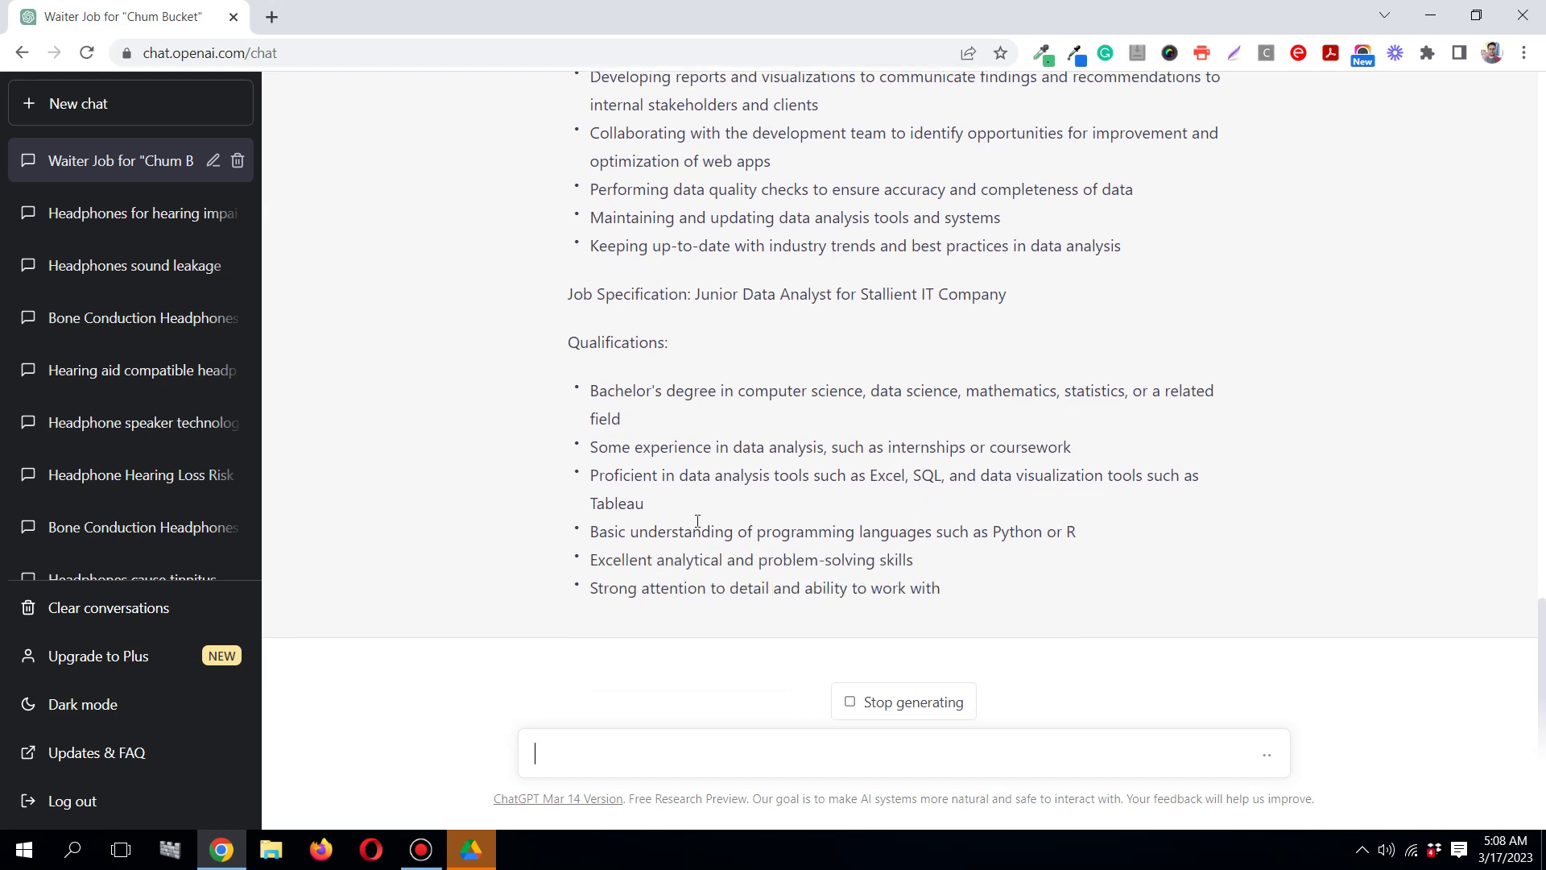
left_click_drag(656, 506, 1096, 510)
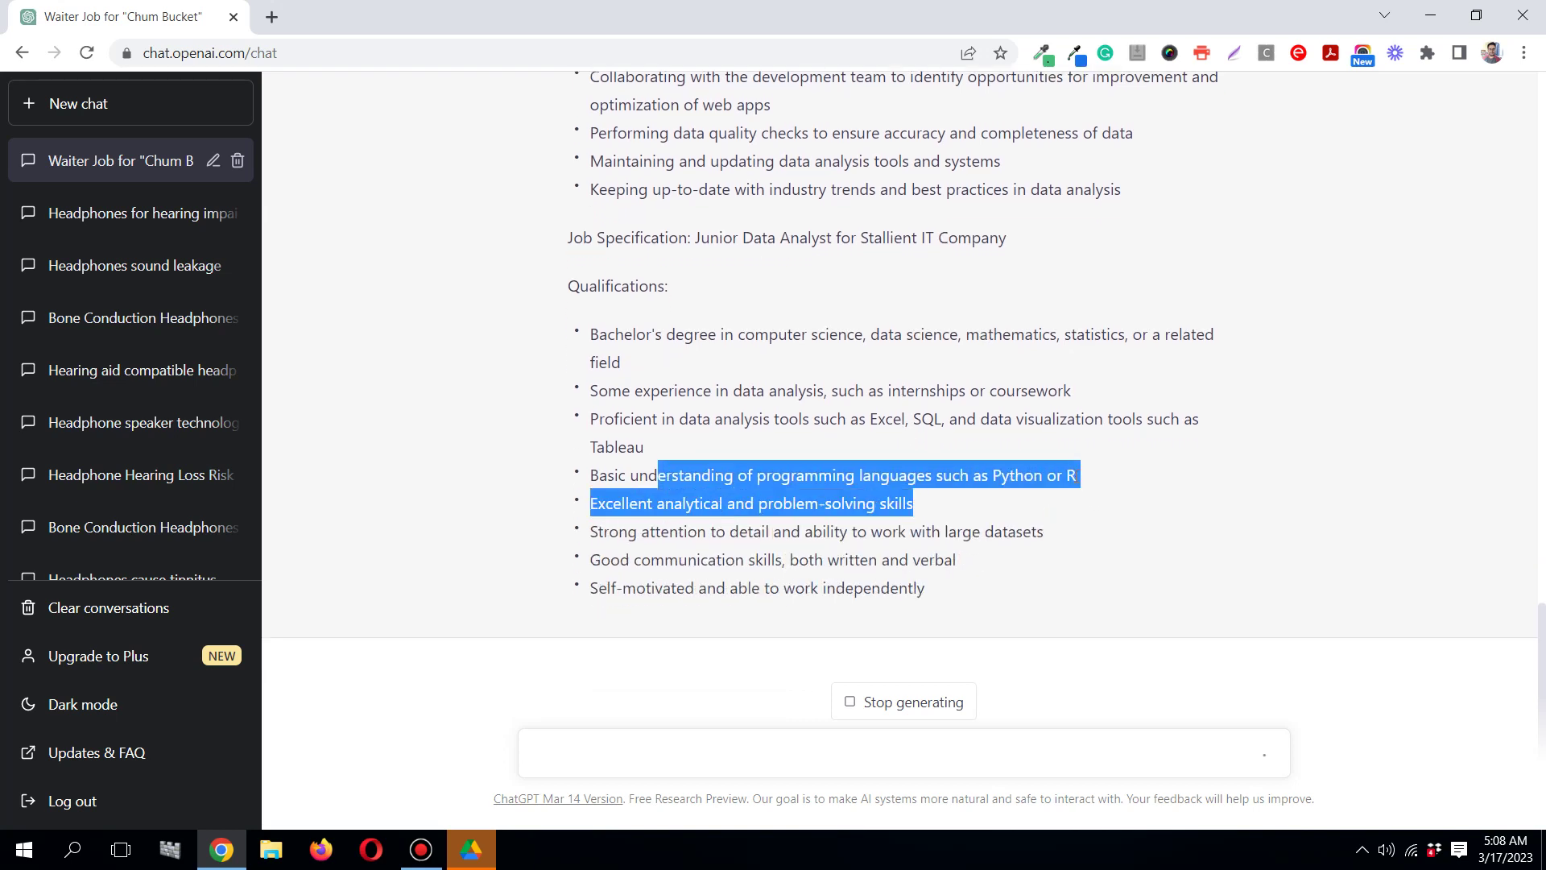
left_click(788, 531)
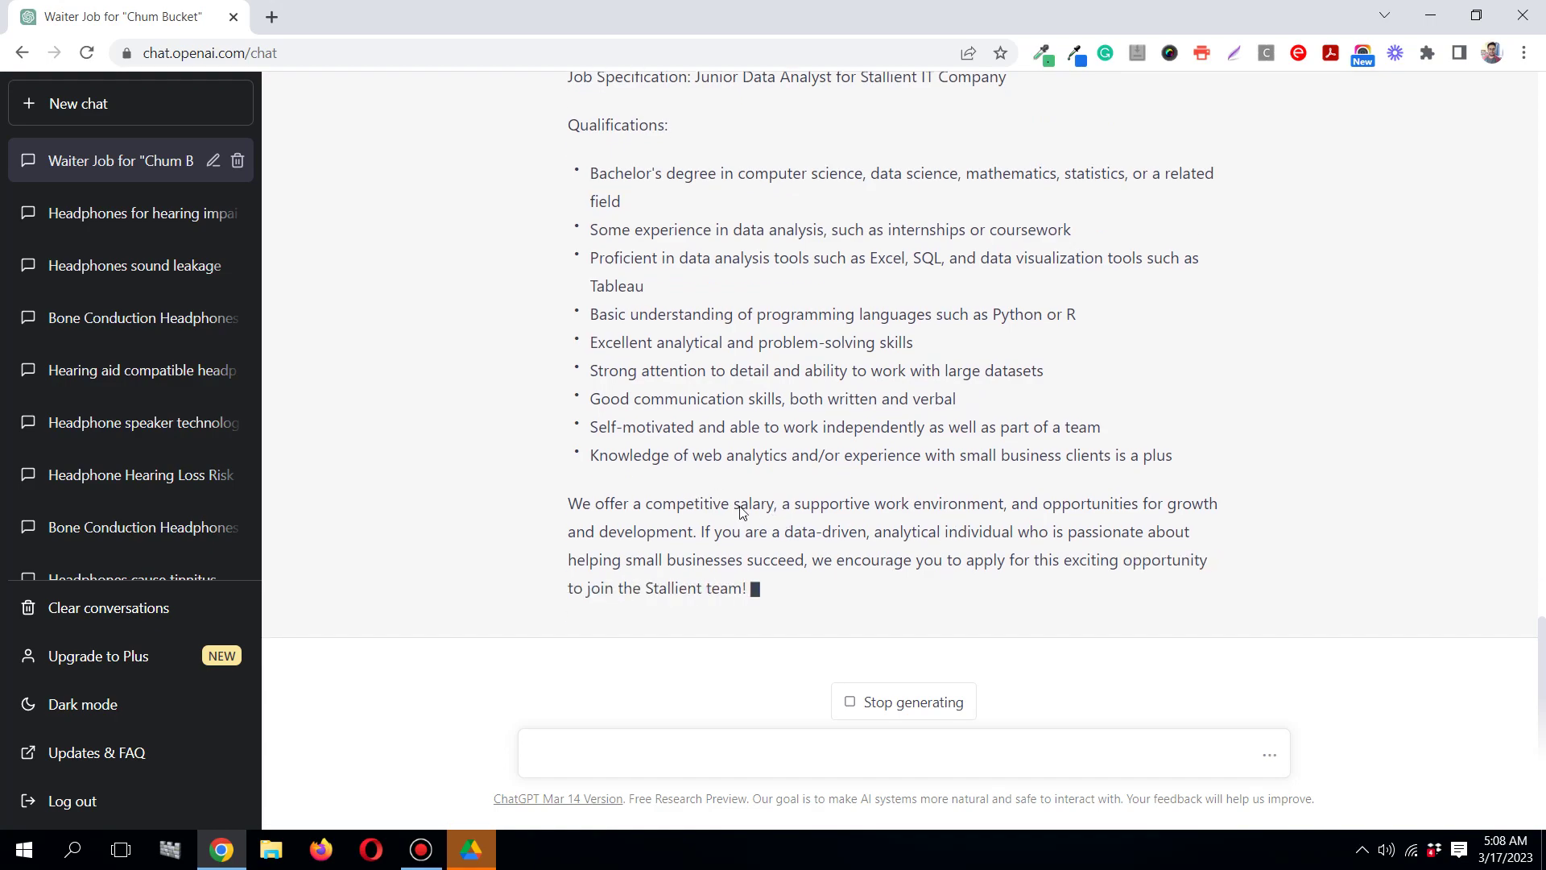
scroll(698, 480, "up", 3)
scroll(692, 499, "down", 2)
scroll(689, 544, "up", 3)
scroll(689, 544, "up", 10)
scroll(689, 544, "up", 9)
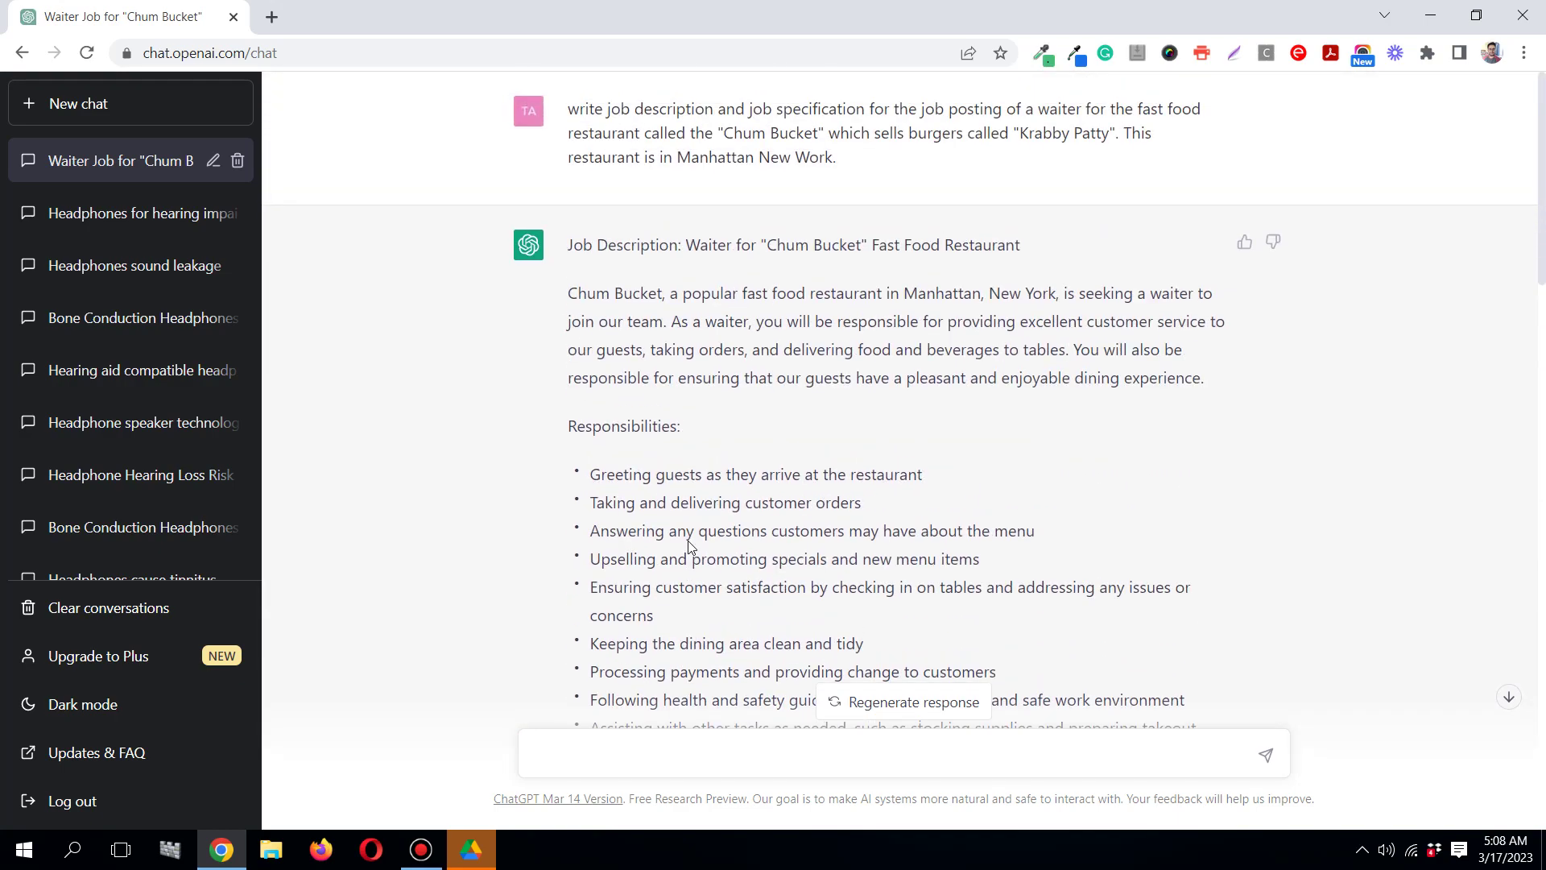